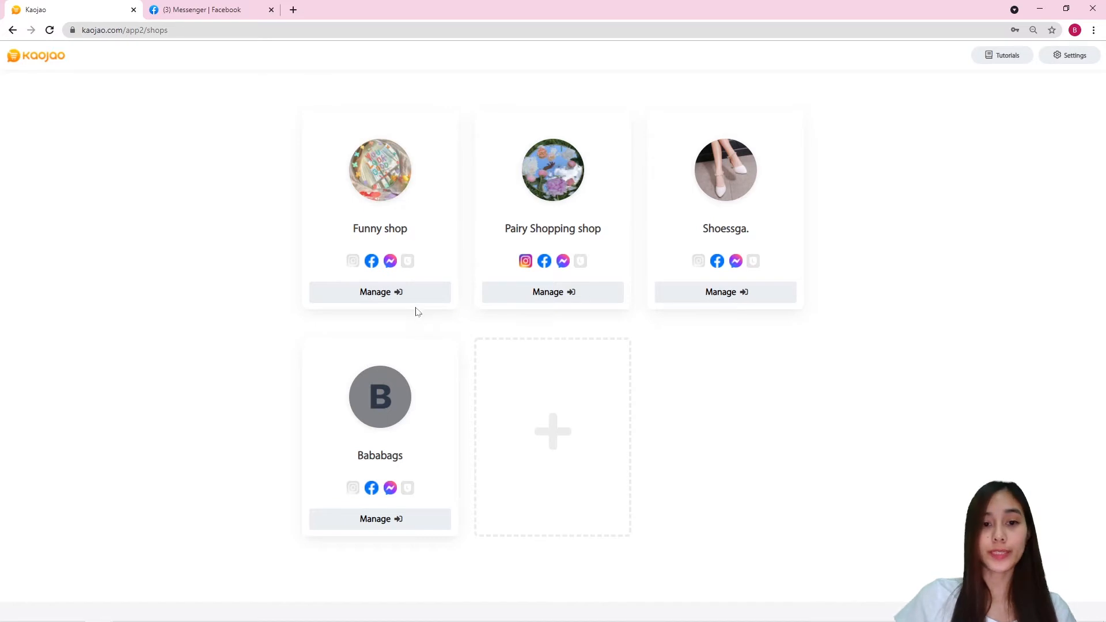
Step: Open the auto-reply Inbox Setup page for Funny shop
{"action": "left_click", "coordinate": [398, 294]}
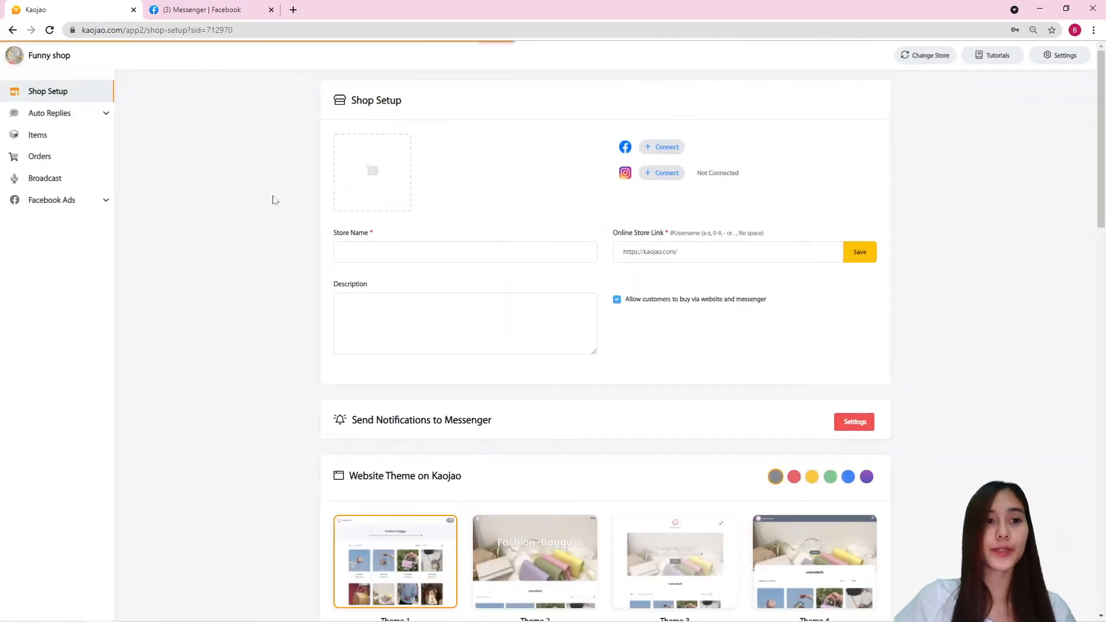
{"action": "left_click", "coordinate": [104, 116]}
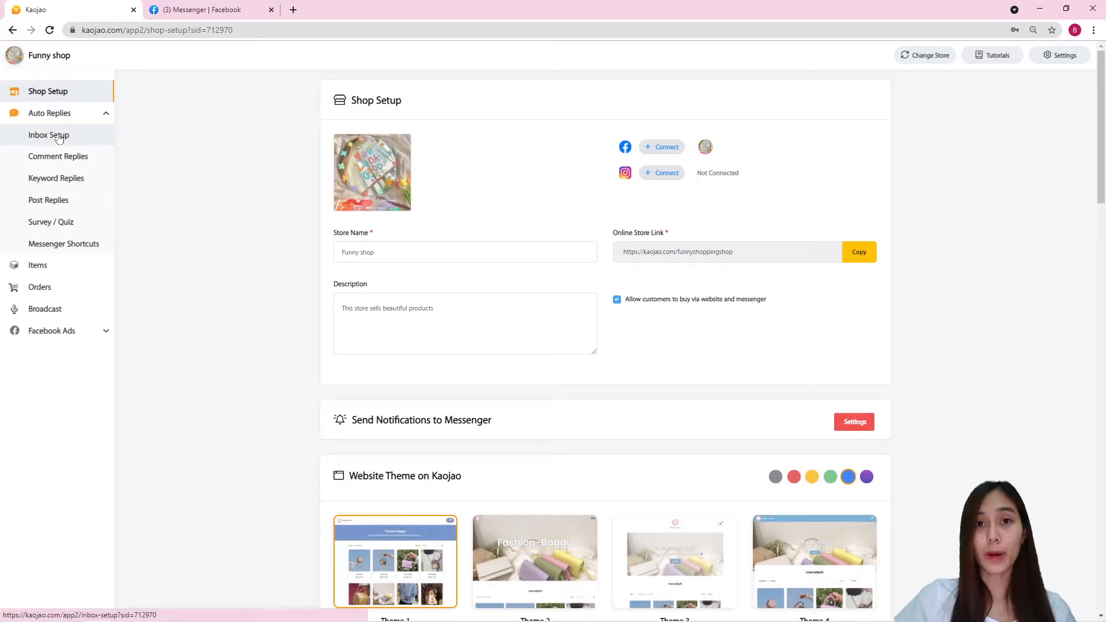
{"action": "left_click", "coordinate": [57, 136]}
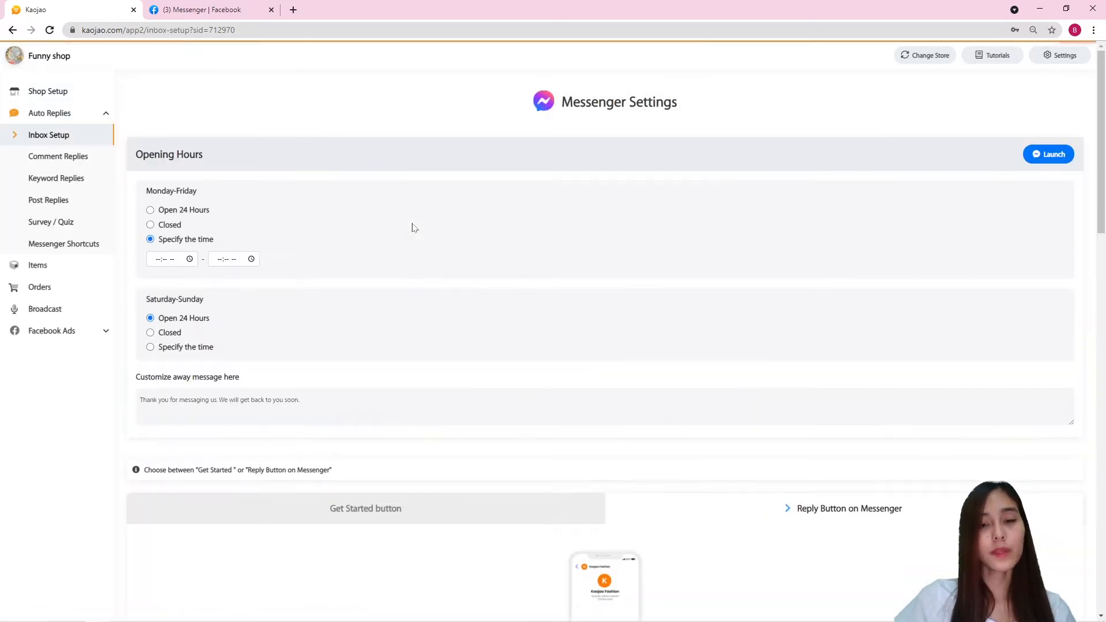
Step: Choose the Get Started button option instead of Reply Button on Messenger in the Messenger settings
{"action": "scroll", "coordinate": [413, 228], "scroll_direction": "down", "scroll_amount": 4}
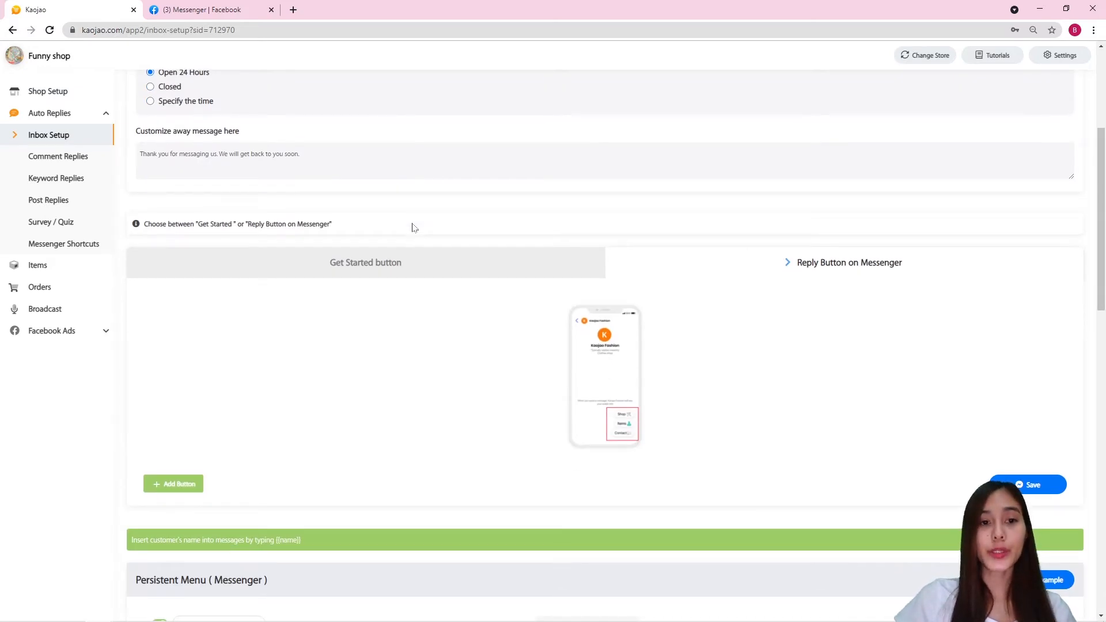
{"action": "left_click", "coordinate": [410, 271]}
{"action": "left_click", "coordinate": [833, 274]}
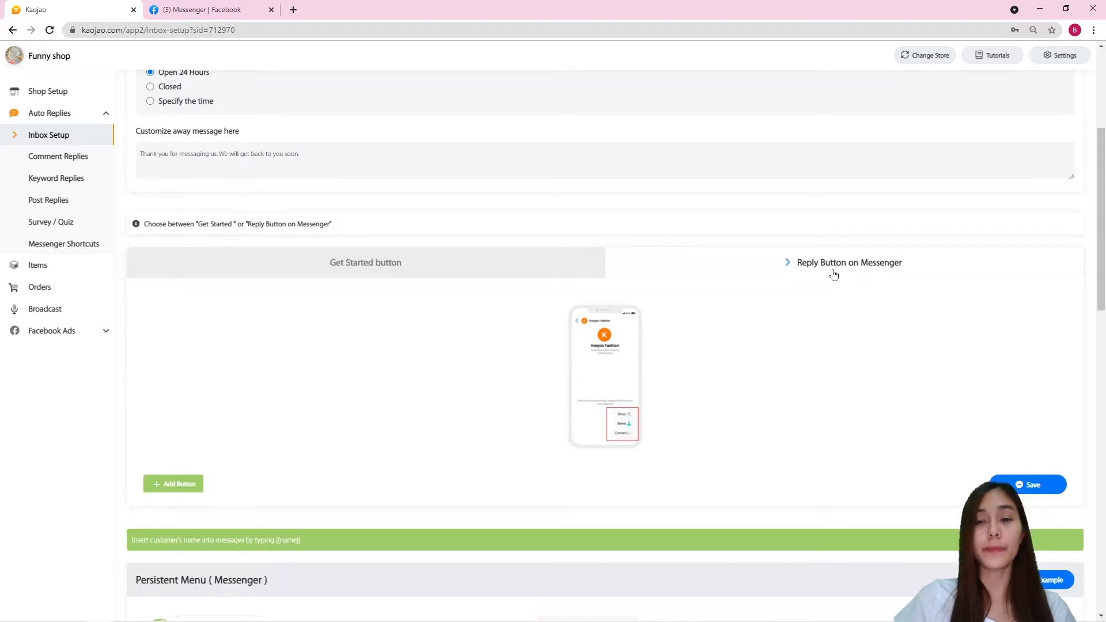
{"action": "left_click", "coordinate": [490, 269]}
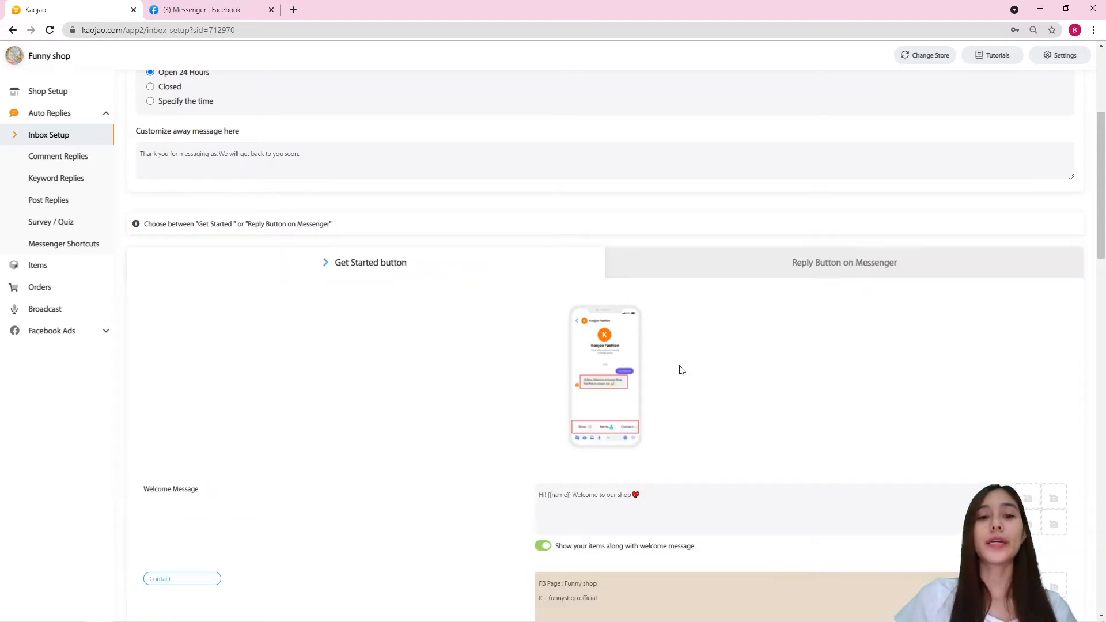
Step: Examine the Get Started button's welcome message, its image slots and the auto-reply buttons with their response messages
{"action": "scroll", "coordinate": [680, 370], "scroll_direction": "down", "scroll_amount": 2}
{"action": "scroll", "coordinate": [680, 370], "scroll_direction": "down", "scroll_amount": 1}
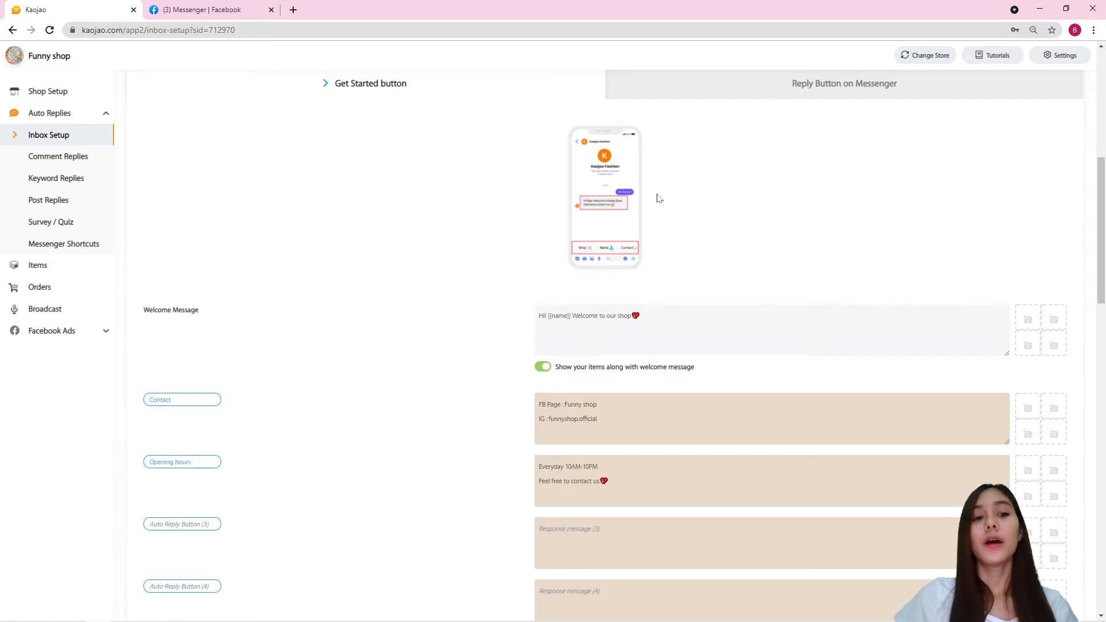
{"action": "scroll", "coordinate": [658, 196], "scroll_direction": "down", "scroll_amount": 1}
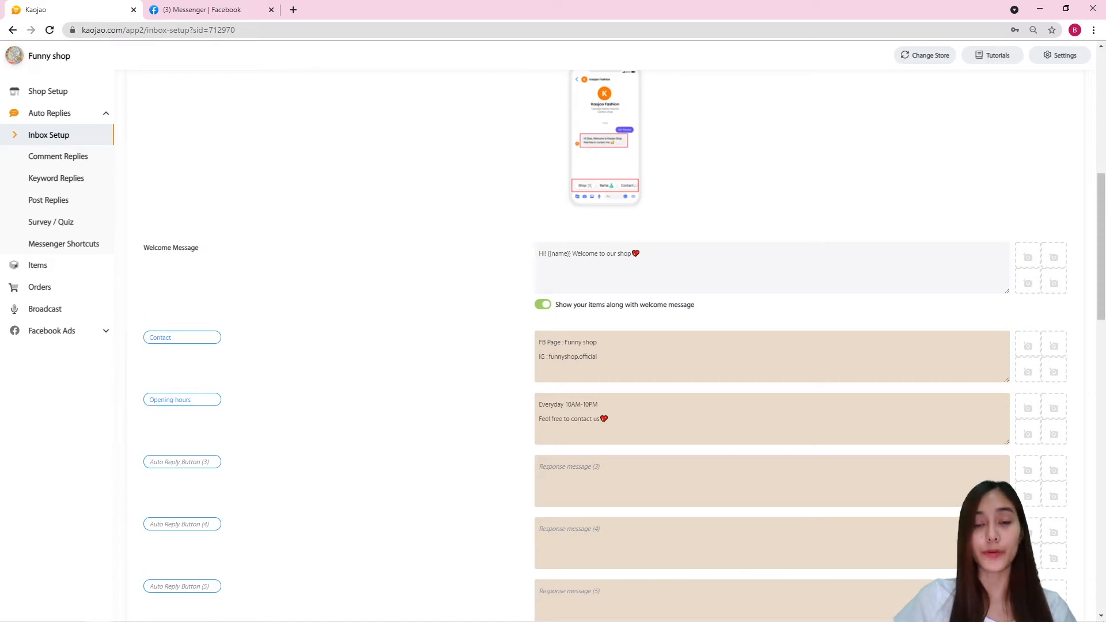
{"action": "scroll", "coordinate": [423, 296], "scroll_direction": "up", "scroll_amount": 2}
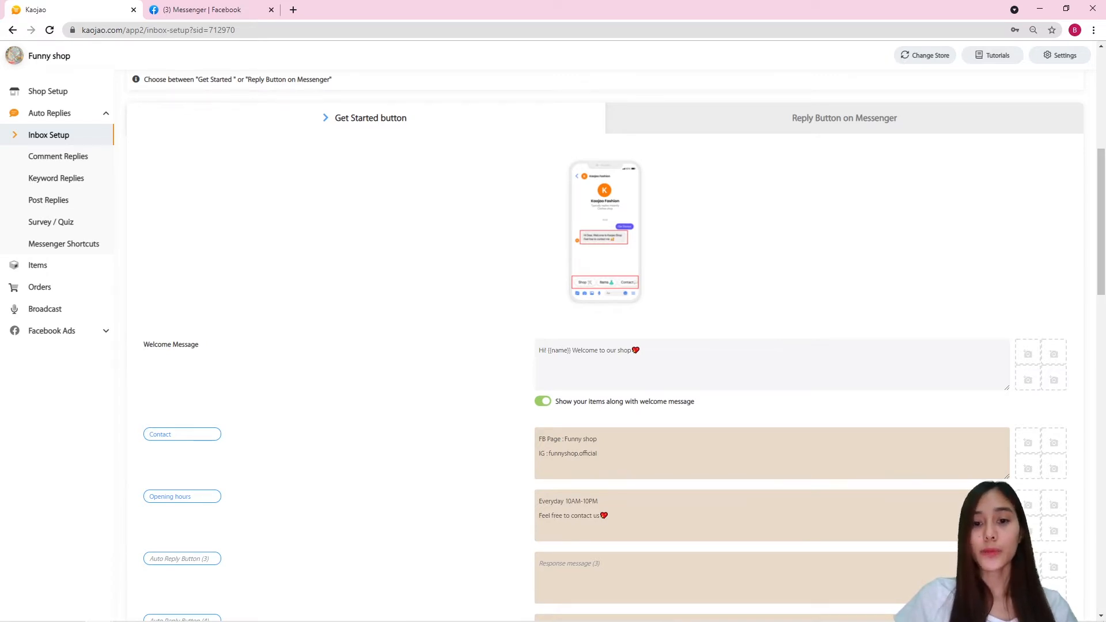
{"action": "scroll", "coordinate": [553, 346], "scroll_direction": "down", "scroll_amount": 2}
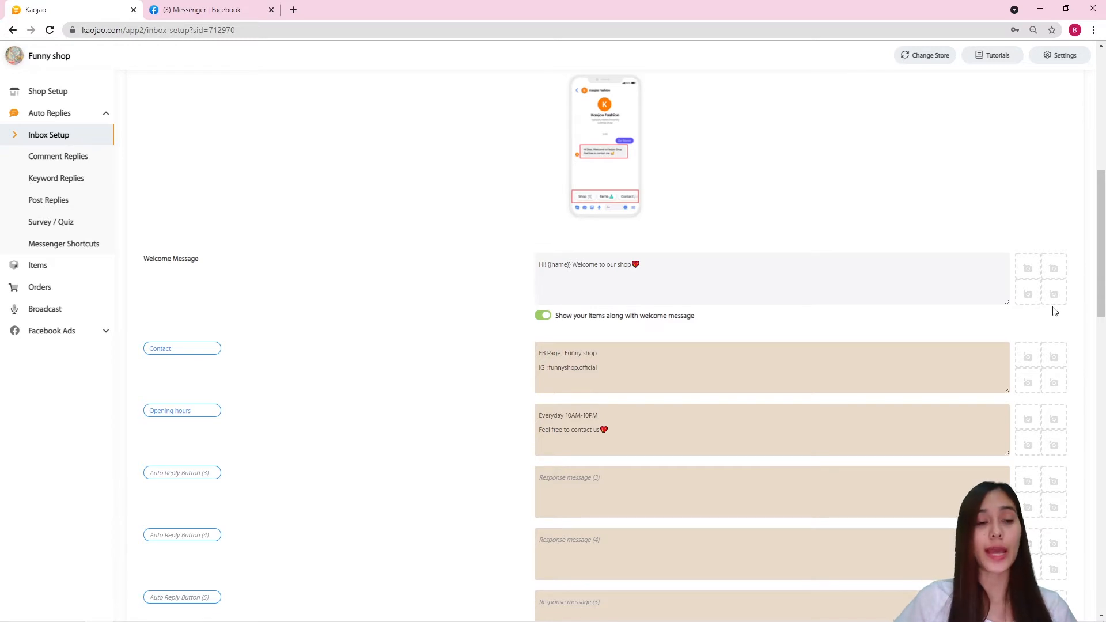
{"action": "scroll", "coordinate": [706, 318], "scroll_direction": "down", "scroll_amount": 1}
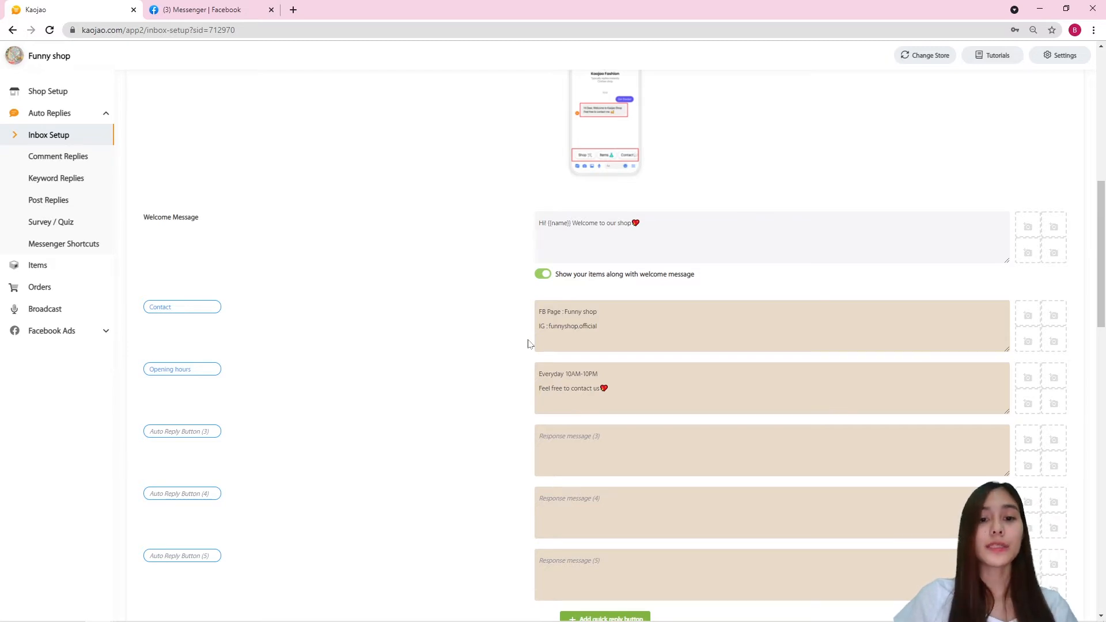
{"action": "scroll", "coordinate": [408, 352], "scroll_direction": "down", "scroll_amount": 1}
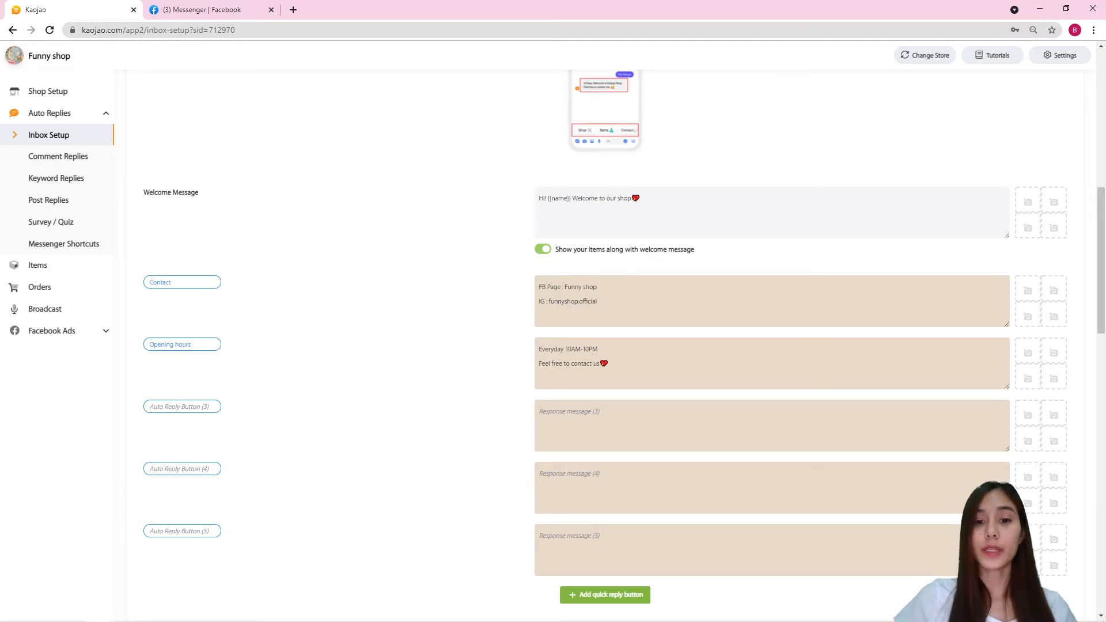
{"action": "scroll", "coordinate": [625, 338], "scroll_direction": "down", "scroll_amount": 1}
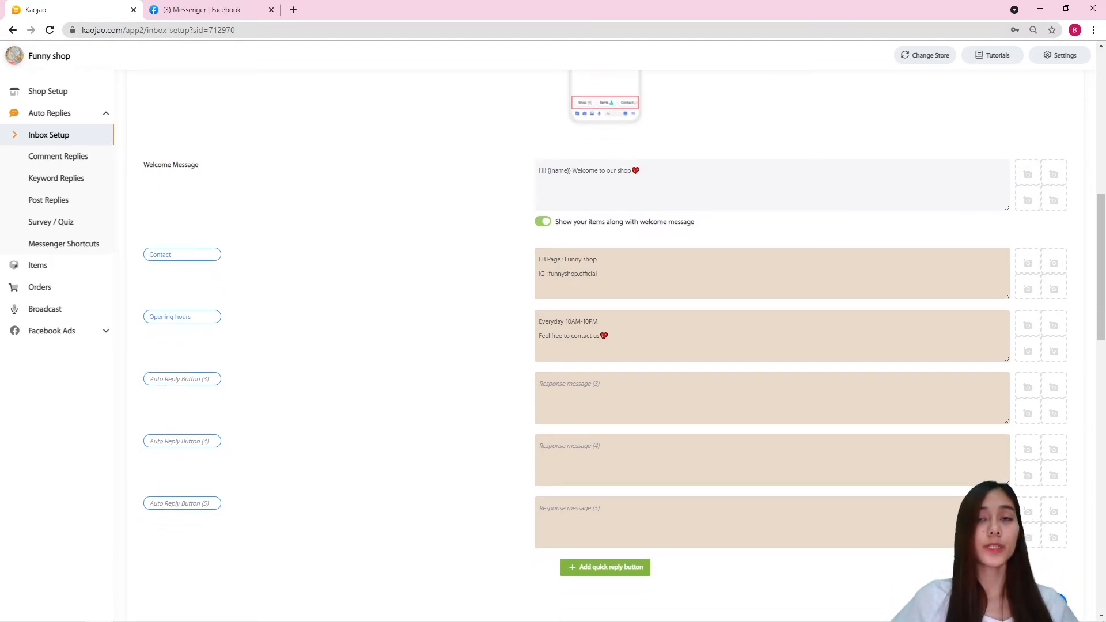
{"action": "scroll", "coordinate": [606, 346], "scroll_direction": "down", "scroll_amount": 6}
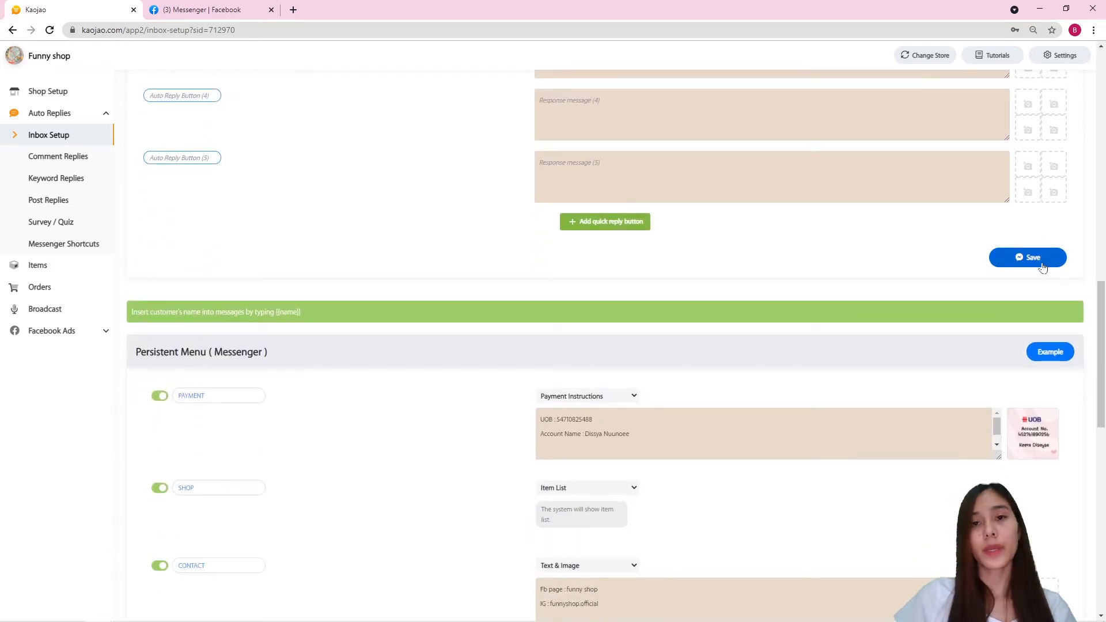
{"action": "scroll", "coordinate": [1043, 268], "scroll_direction": "up", "scroll_amount": 6}
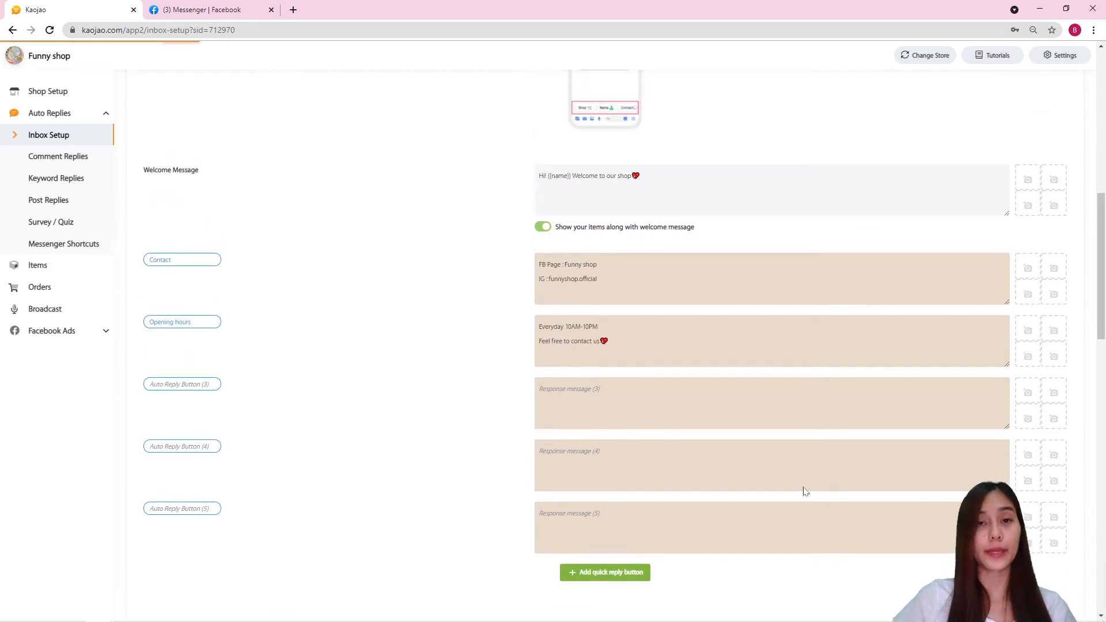
Step: Switch to Facebook Messenger, search the chats for "funny" and open the Funny shop conversation
{"action": "left_click", "coordinate": [207, 10]}
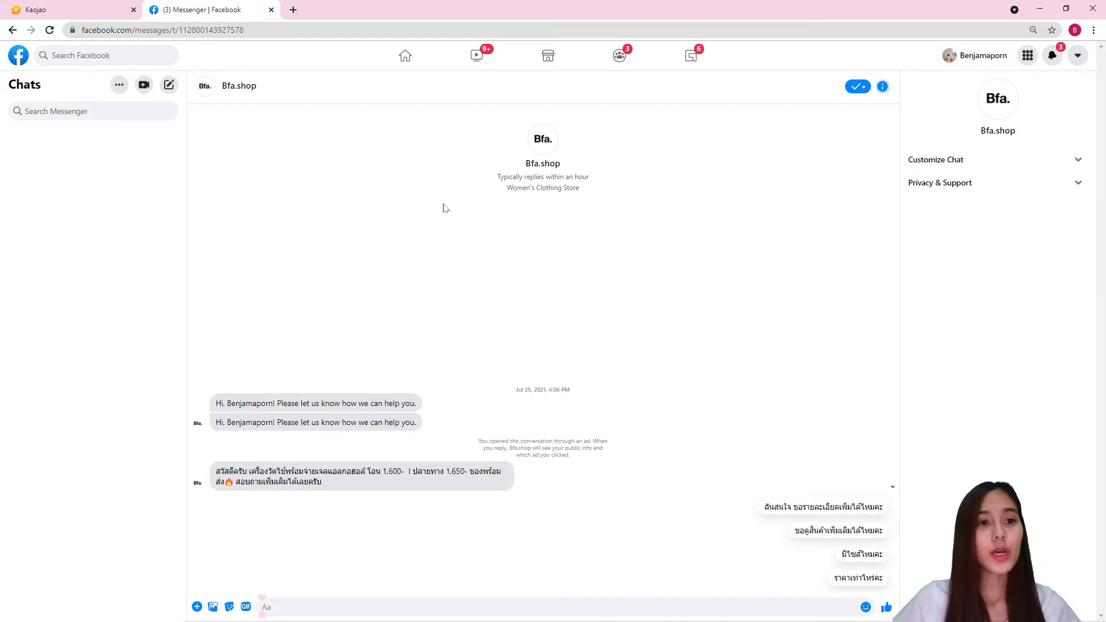
{"action": "left_click", "coordinate": [33, 111]}
{"action": "type", "text": "funny"}
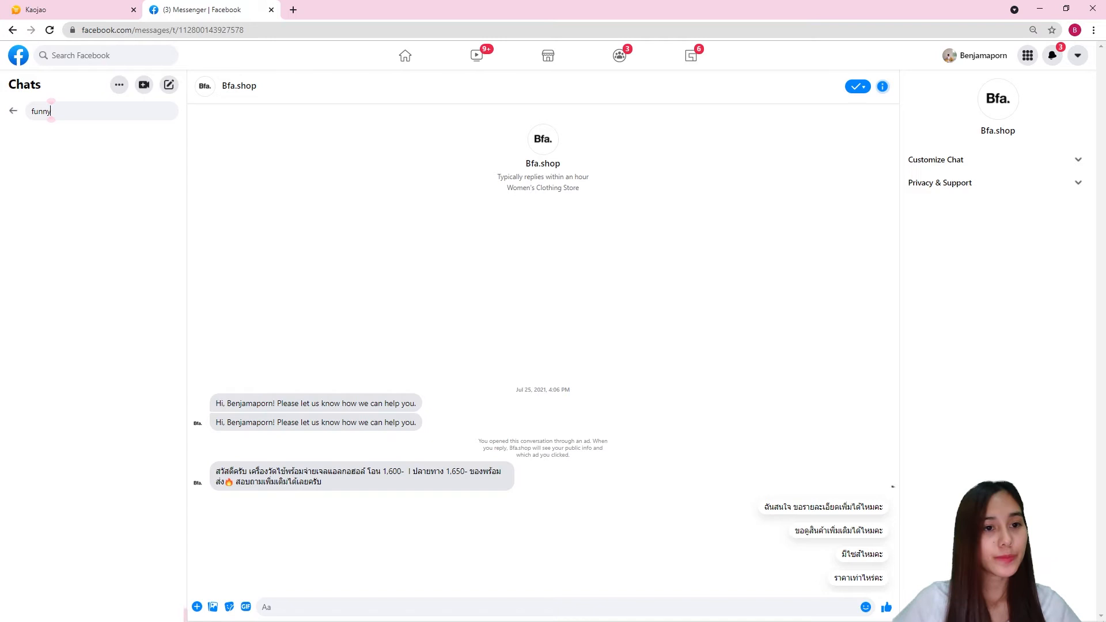
{"action": "key", "text": "Return"}
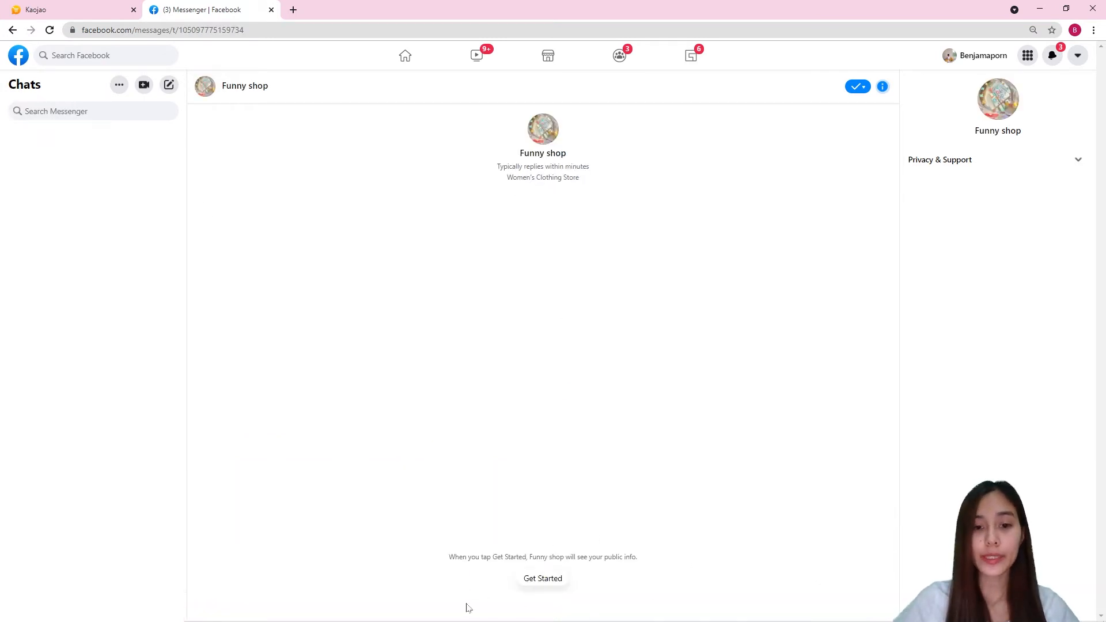
Step: Start the Funny shop chat with Get Started and test the Contact and Opening hours quick replies
{"action": "left_click", "coordinate": [553, 580]}
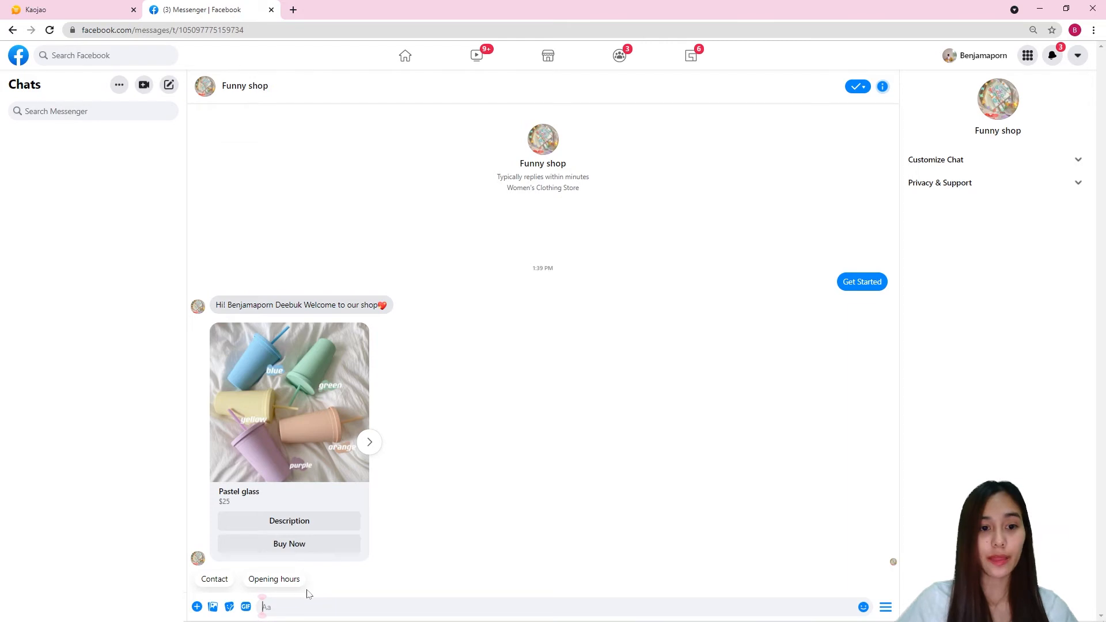
{"action": "left_click", "coordinate": [216, 580]}
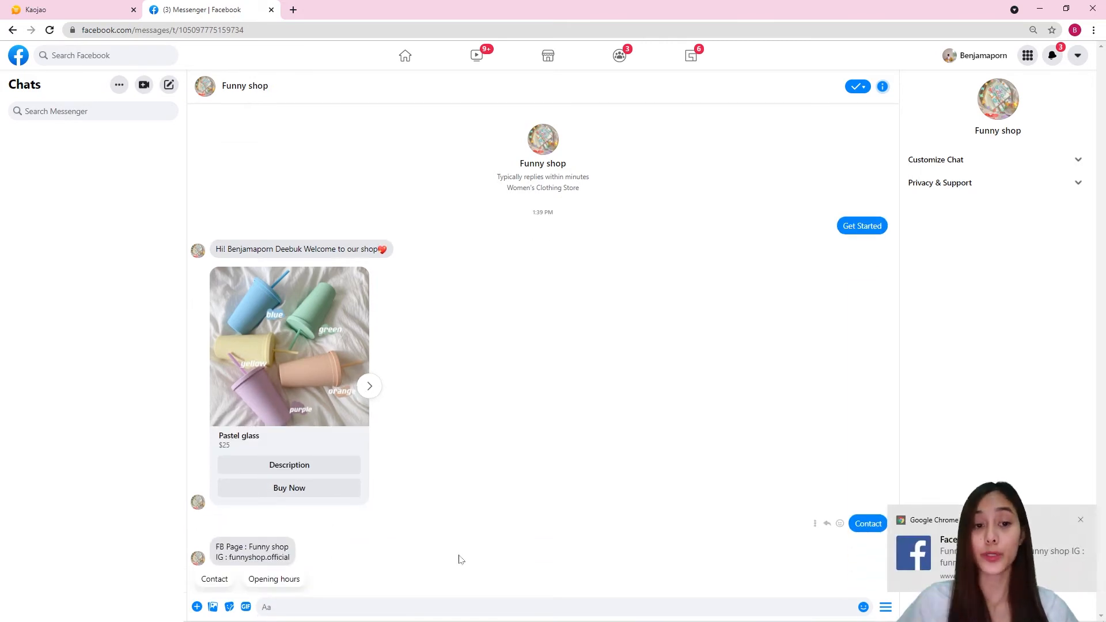
{"action": "left_click", "coordinate": [282, 580]}
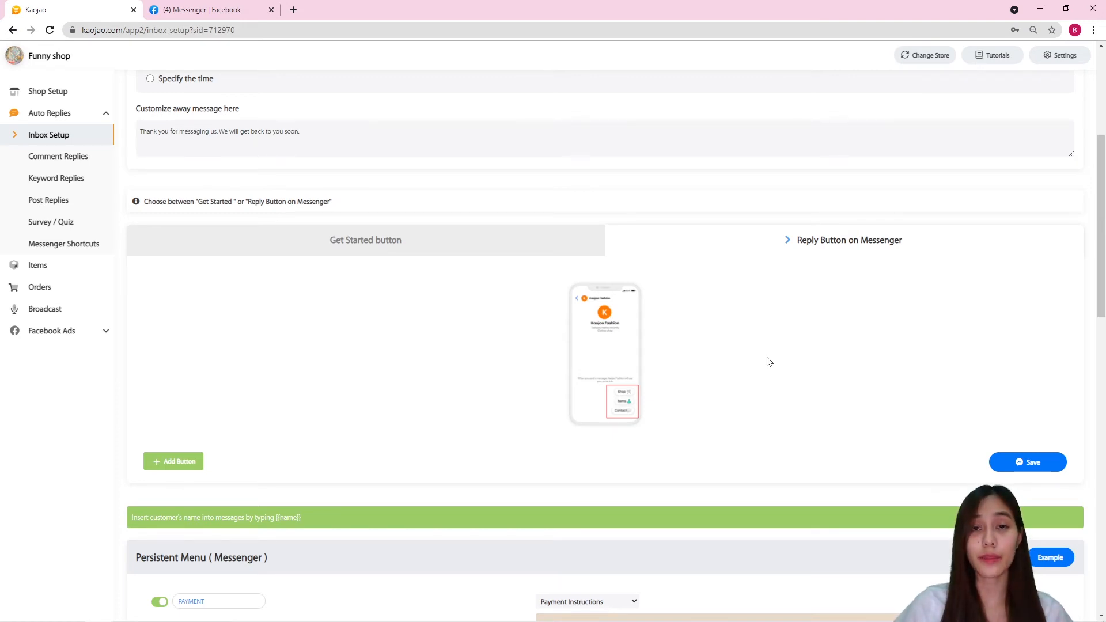
Step: Examine the Persistent Menu entries and the Get Started button settings on Kaojao's Inbox Setup page
{"action": "scroll", "coordinate": [640, 345], "scroll_direction": "down", "scroll_amount": 10}
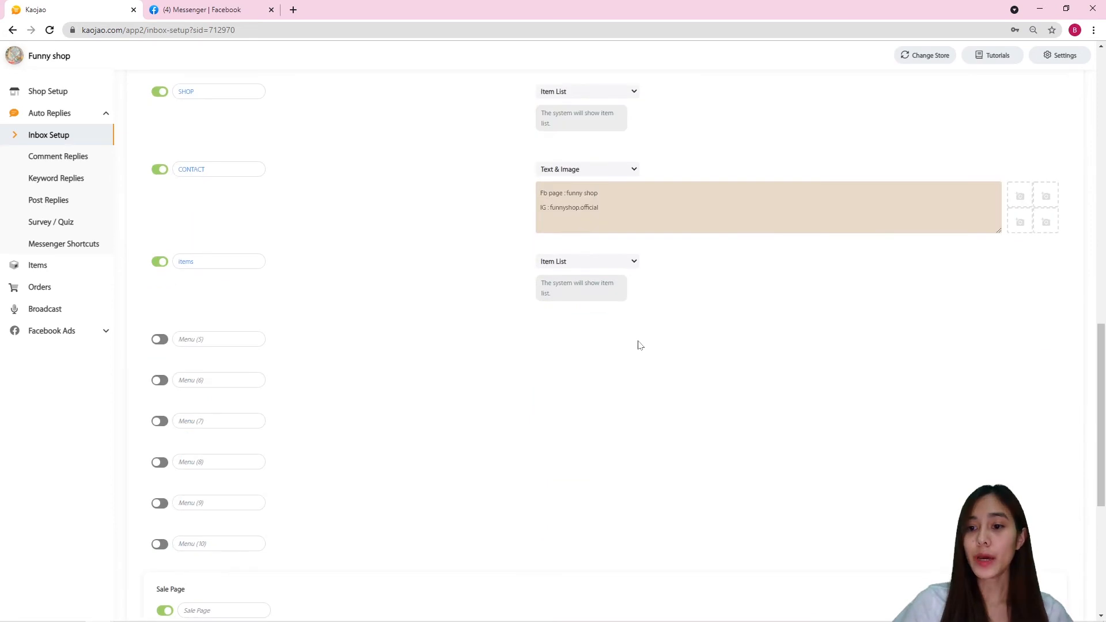
{"action": "scroll", "coordinate": [640, 345], "scroll_direction": "down", "scroll_amount": 3}
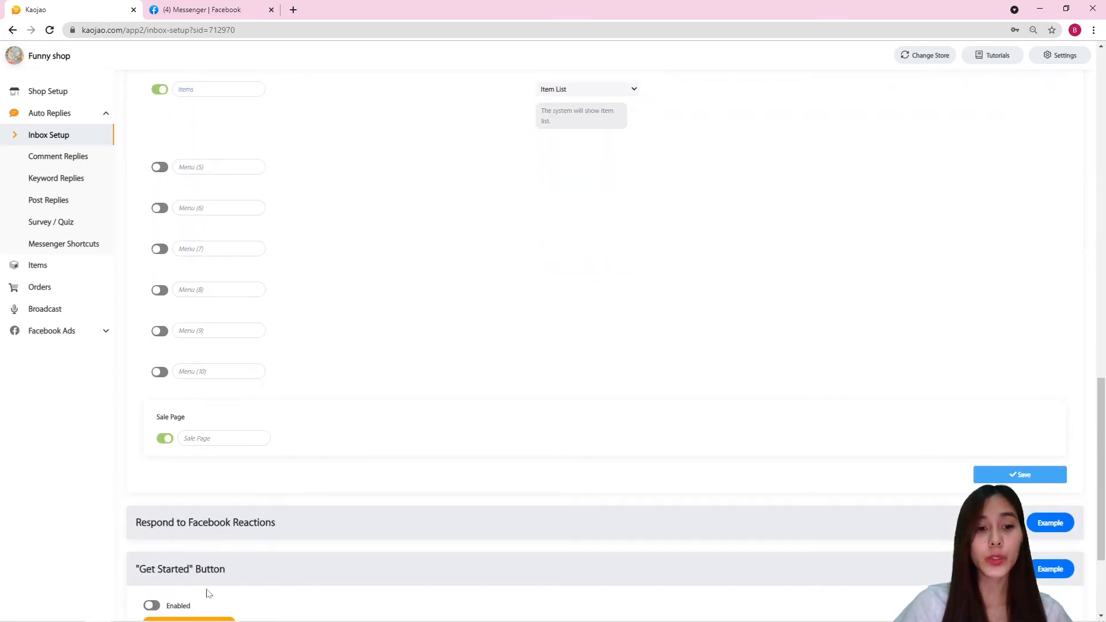
{"action": "scroll", "coordinate": [694, 409], "scroll_direction": "up", "scroll_amount": 15}
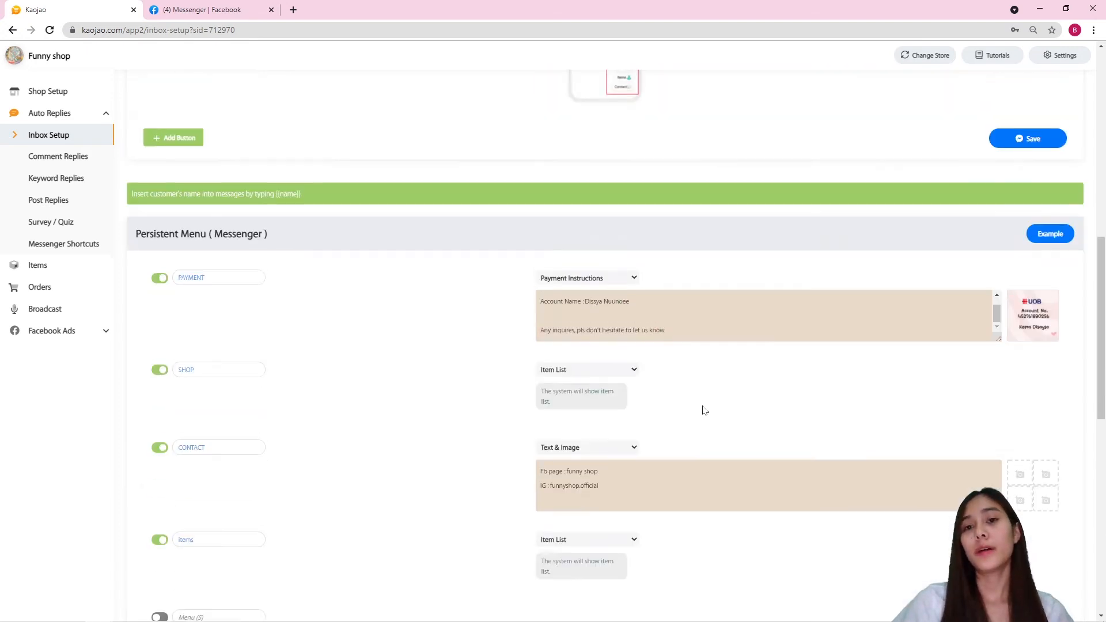
{"action": "scroll", "coordinate": [703, 411], "scroll_direction": "down", "scroll_amount": 4}
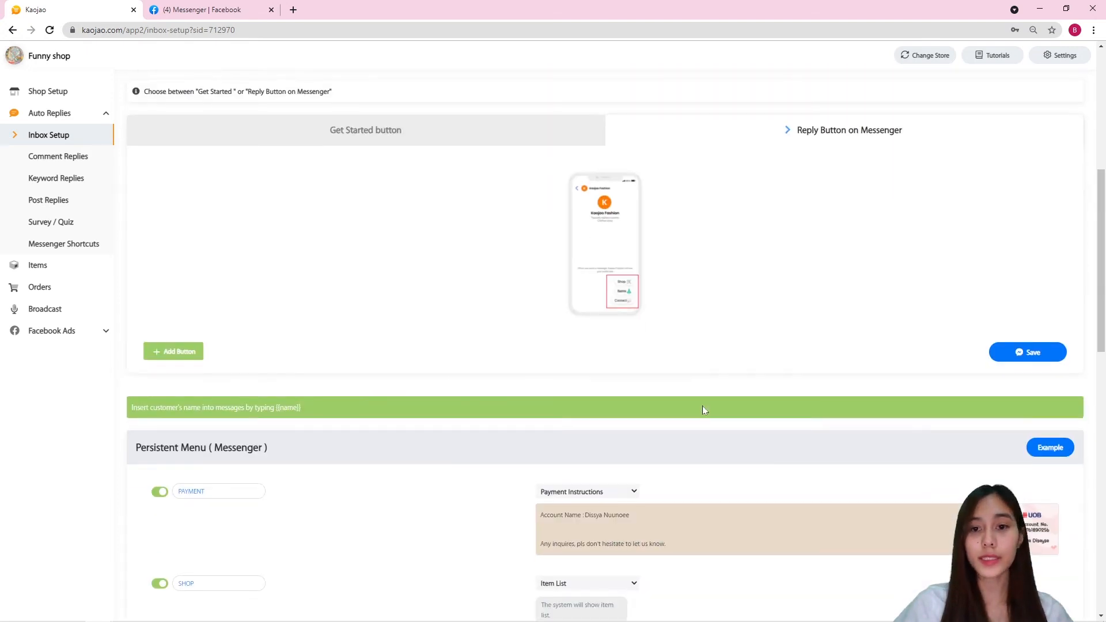
{"action": "scroll", "coordinate": [704, 410], "scroll_direction": "up", "scroll_amount": 1}
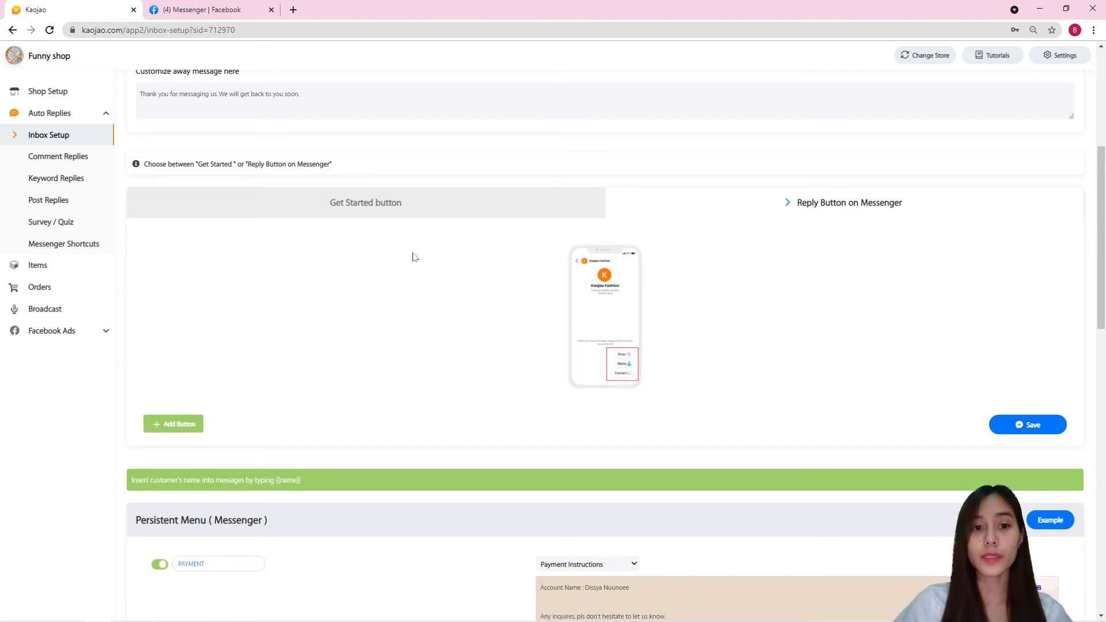
{"action": "left_click", "coordinate": [368, 207]}
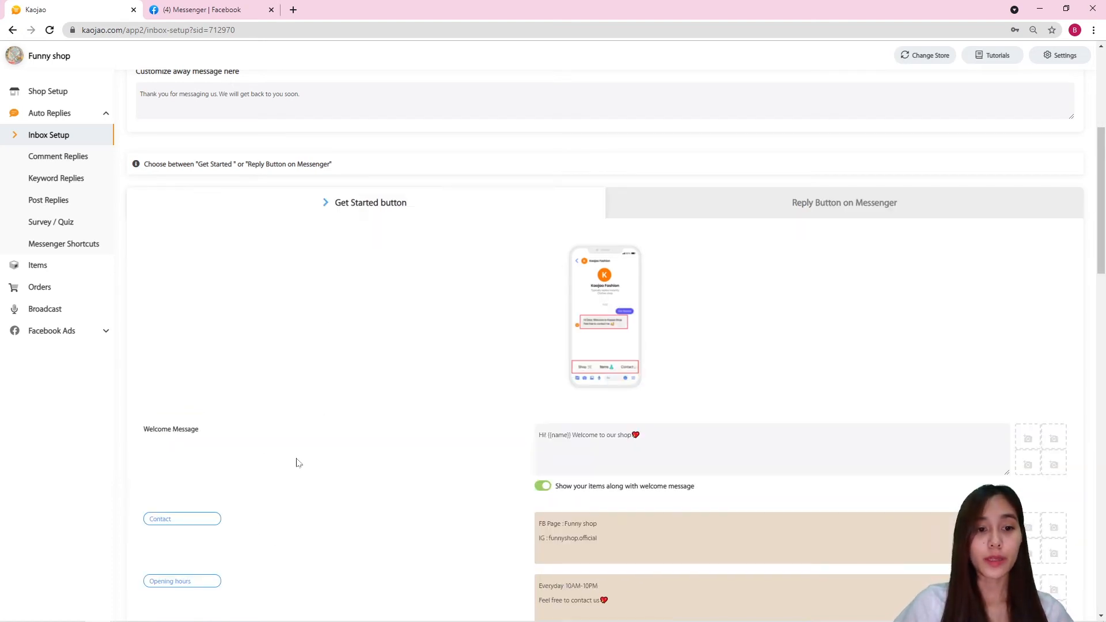
{"action": "scroll", "coordinate": [237, 540], "scroll_direction": "down", "scroll_amount": 1}
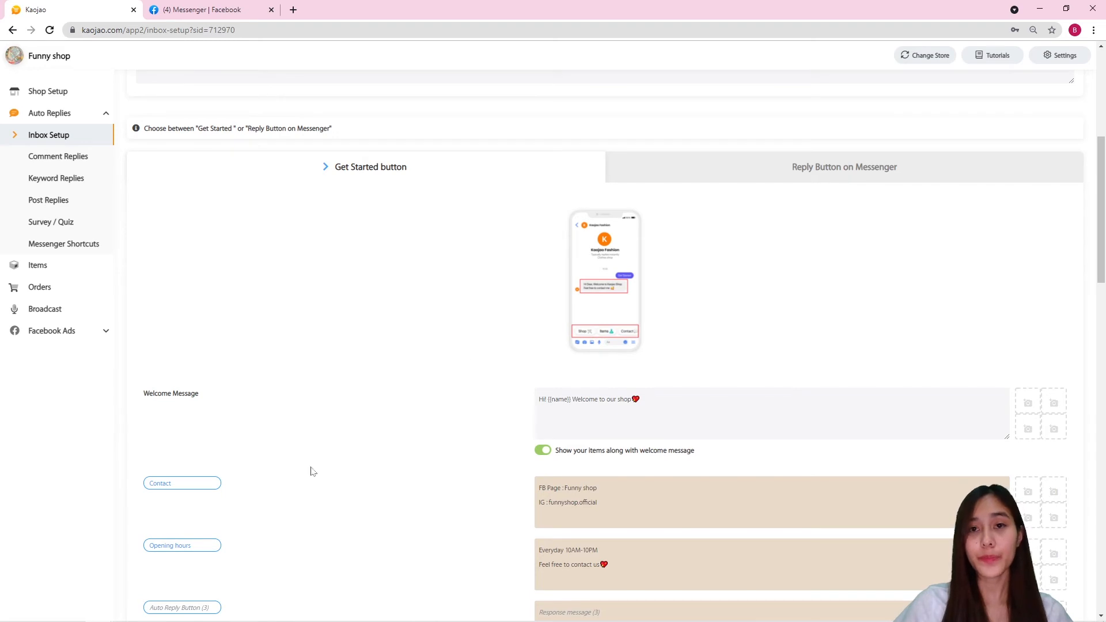
Step: Under Reply Button on Messenger, add a button with the message "Contact" and the response "IG : funny shop"
{"action": "left_click", "coordinate": [888, 159]}
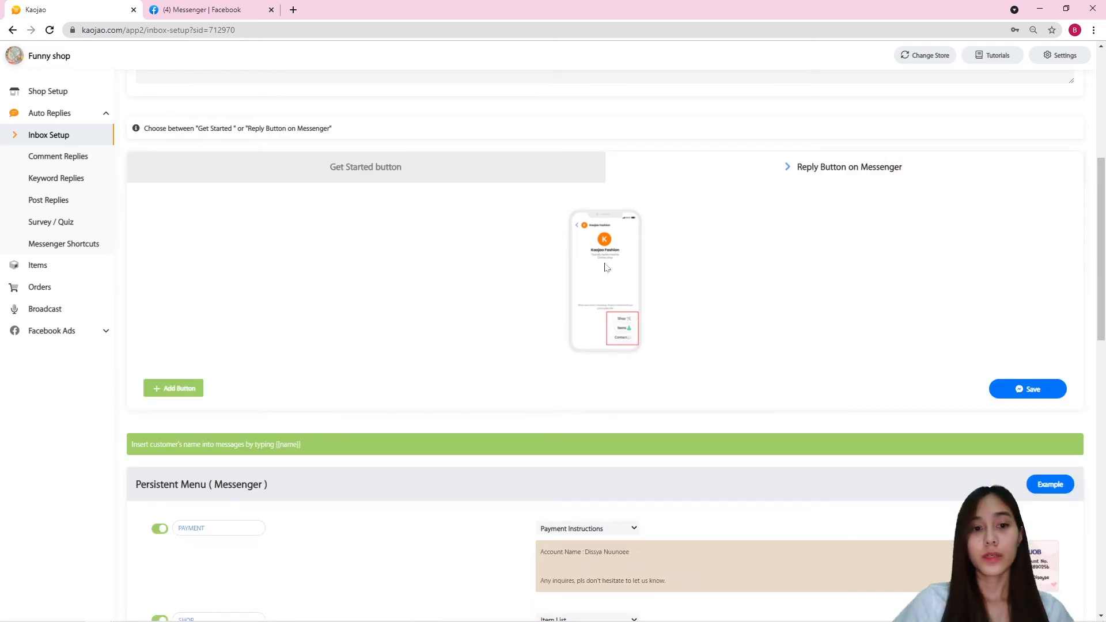
{"action": "left_click", "coordinate": [156, 386]}
{"action": "left_click", "coordinate": [185, 403]}
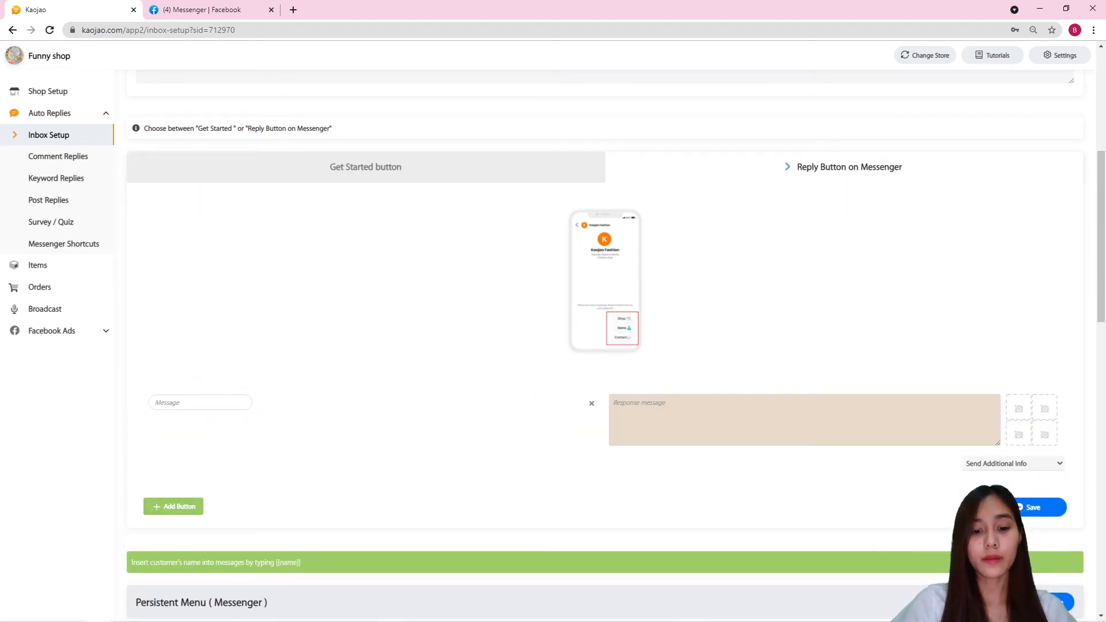
{"action": "type", "text": "Contact"}
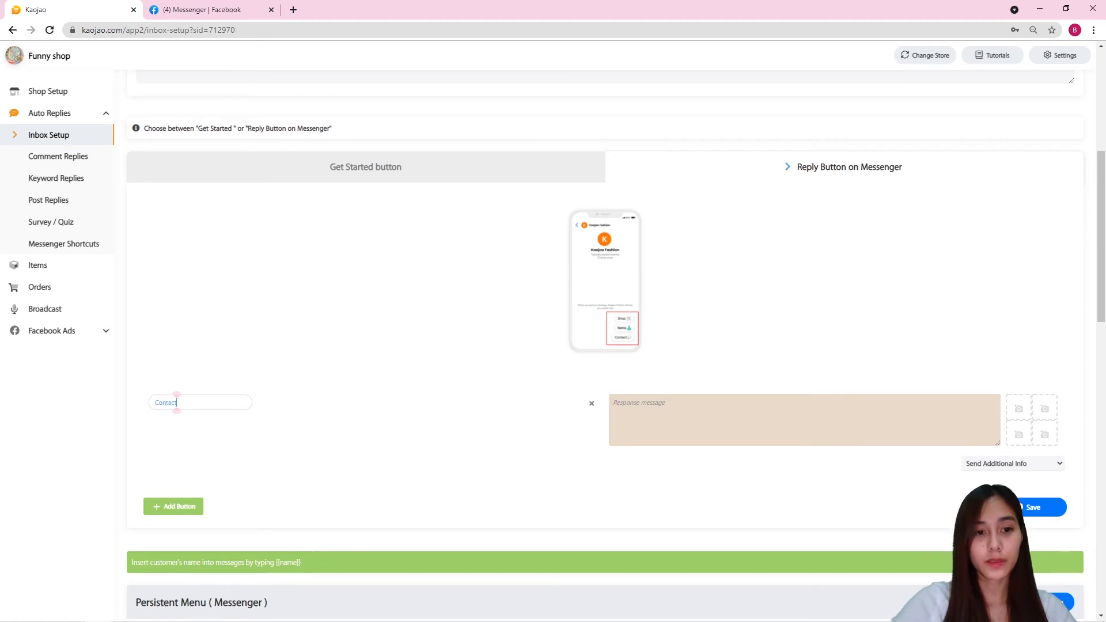
{"action": "key", "text": "Tab"}
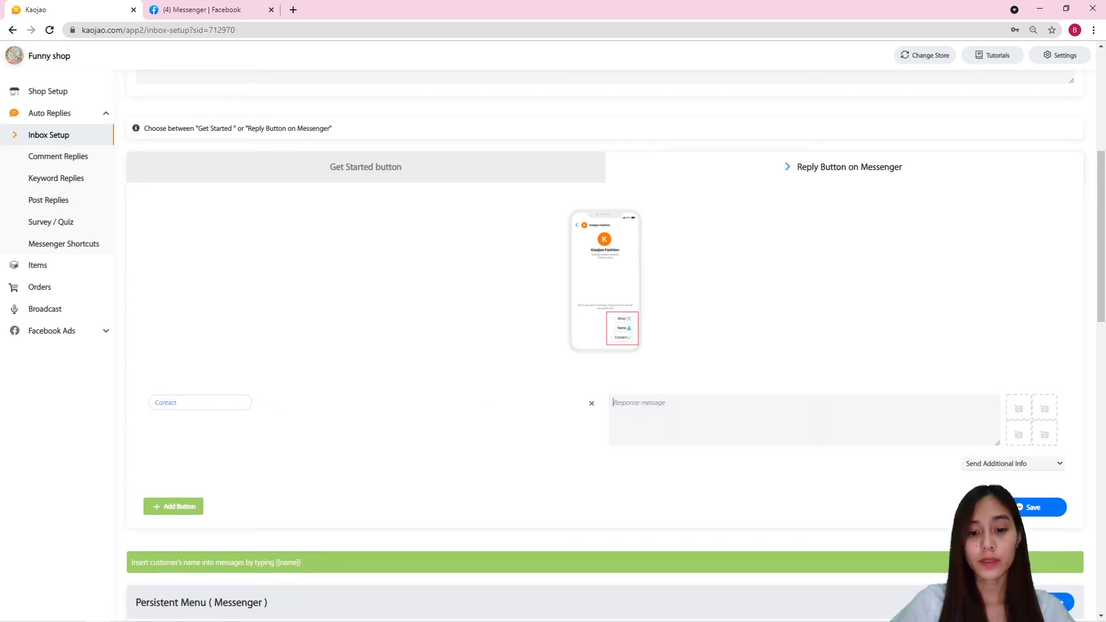
{"action": "type", "text": "IG :"}
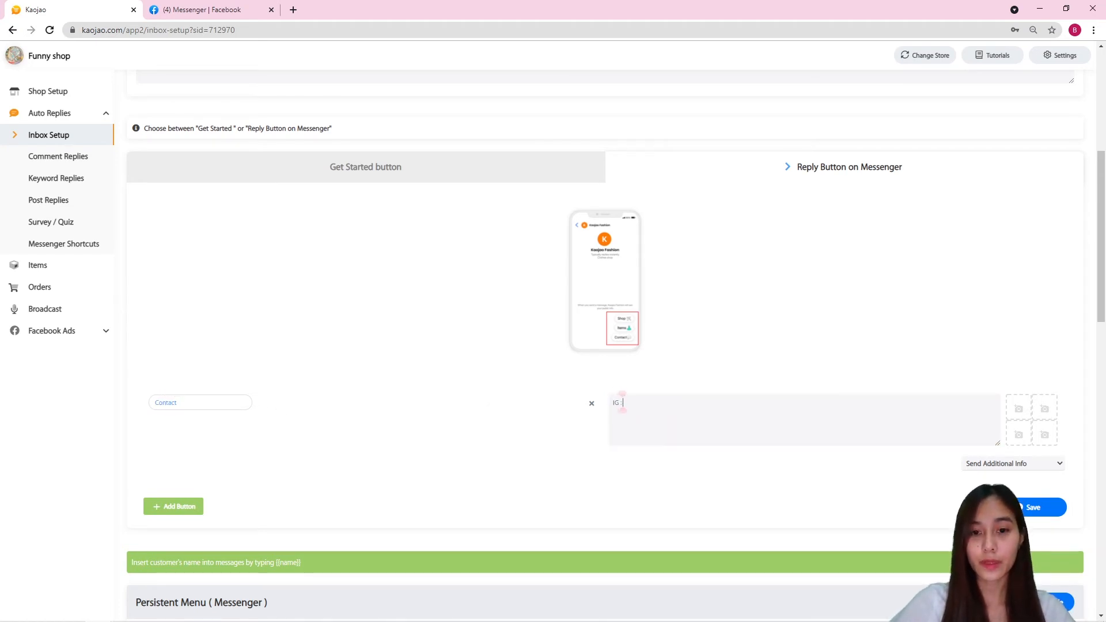
{"action": "type", "text": " funny"}
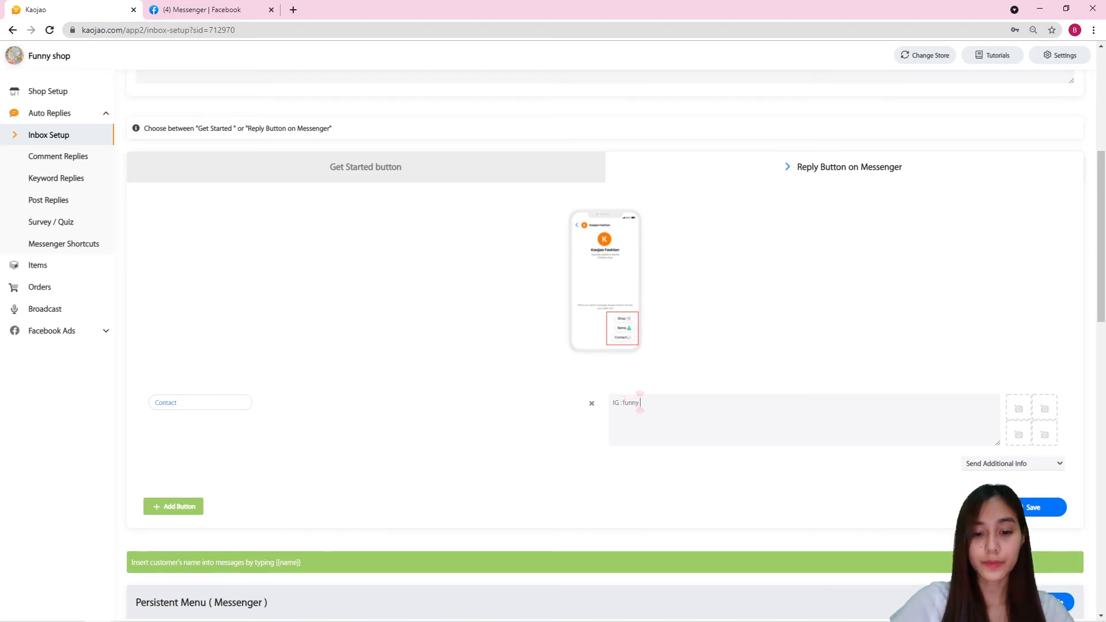
{"action": "type", "text": " shop"}
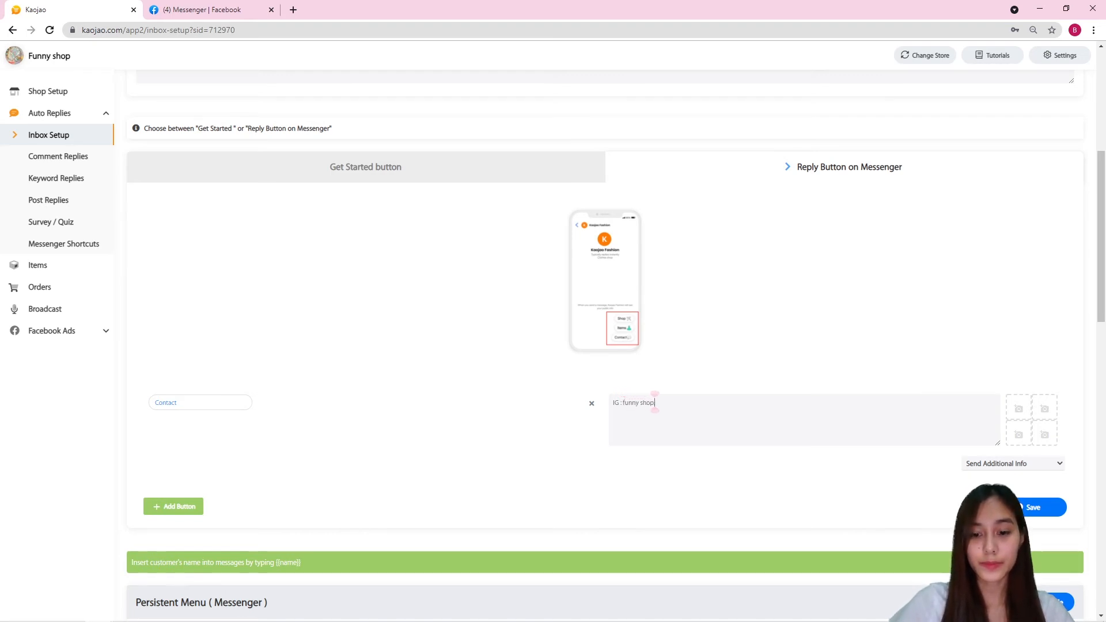
Step: Complete the Contact button's response so it reads "IG : funny shop.official" with a second line "Facebook Page : funnyshop"
{"action": "type", "text": ".official"}
{"action": "key", "text": "Return"}
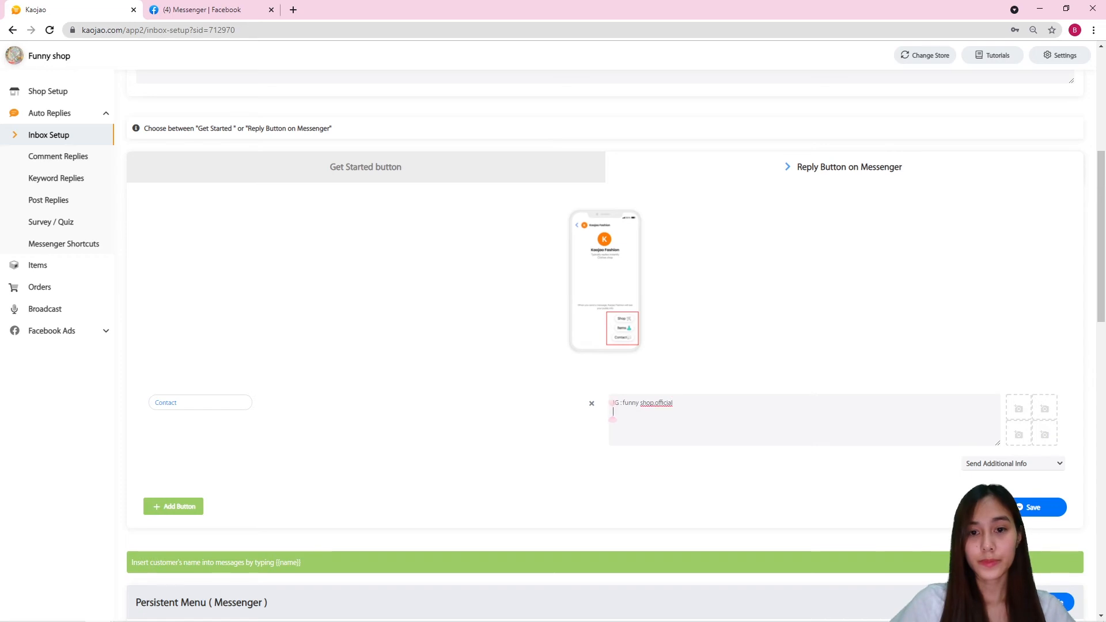
{"action": "type", "text": "Facebook F"}
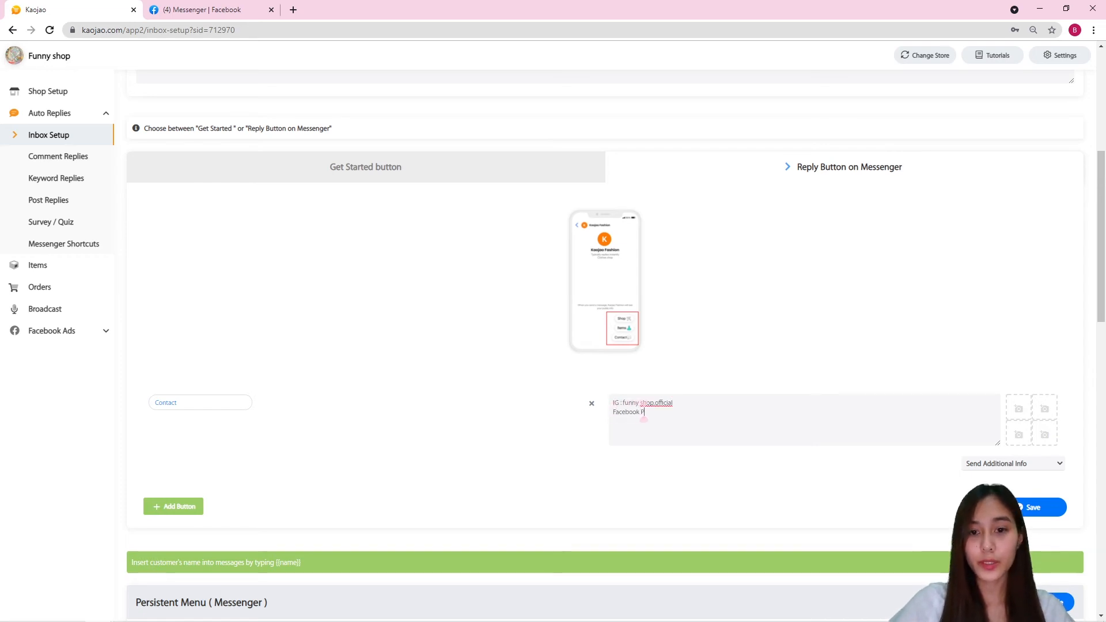
{"action": "type", "text": "age :"}
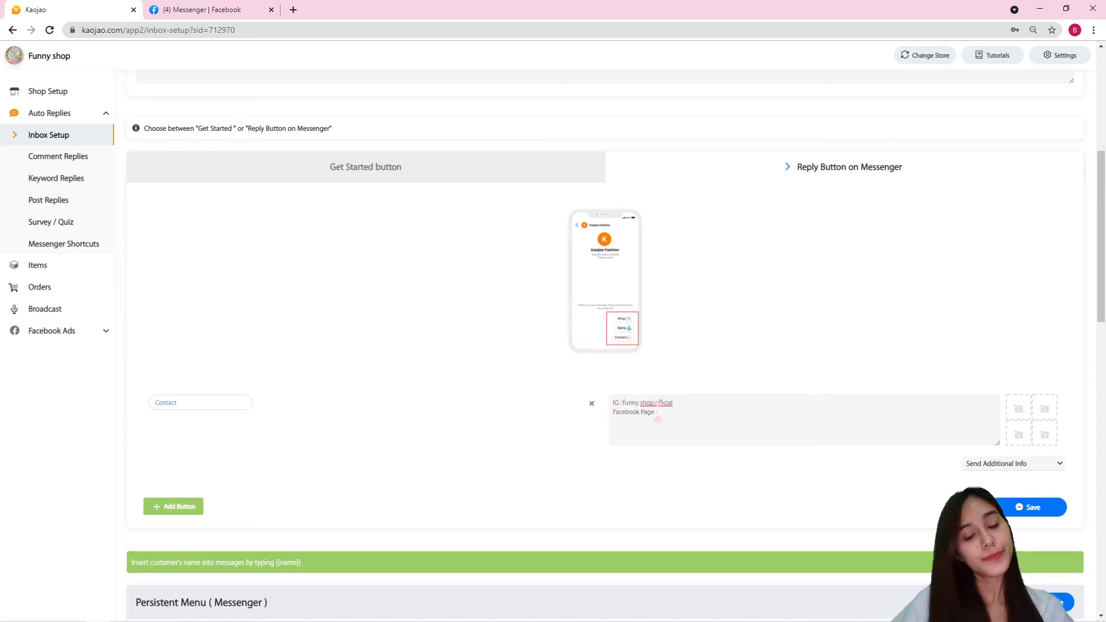
{"action": "type", "text": " fun"}
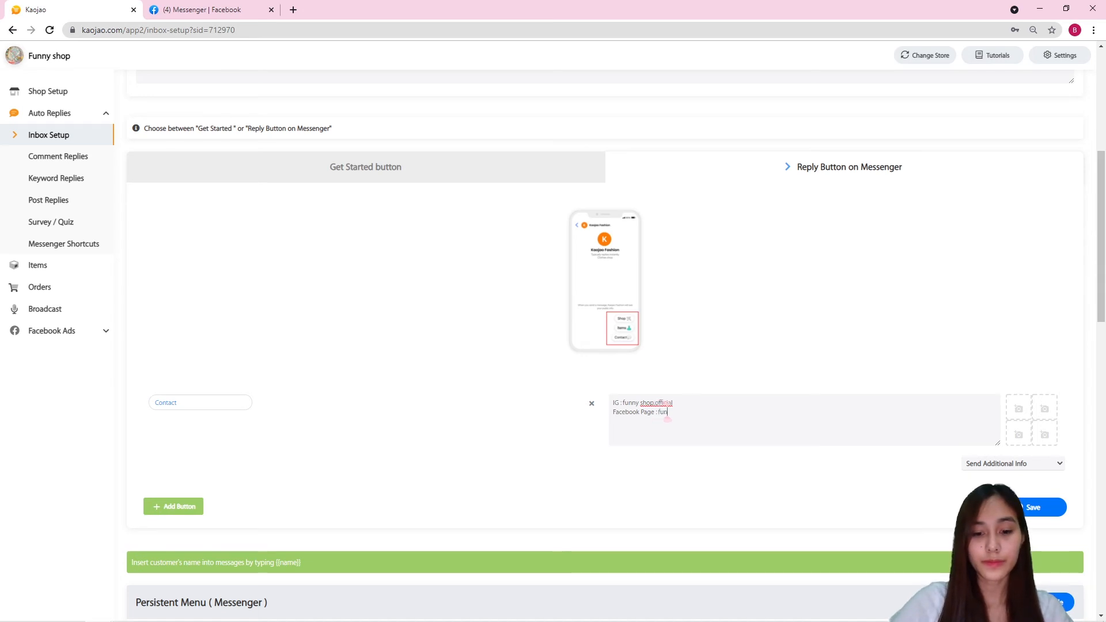
{"action": "type", "text": "nyshop"}
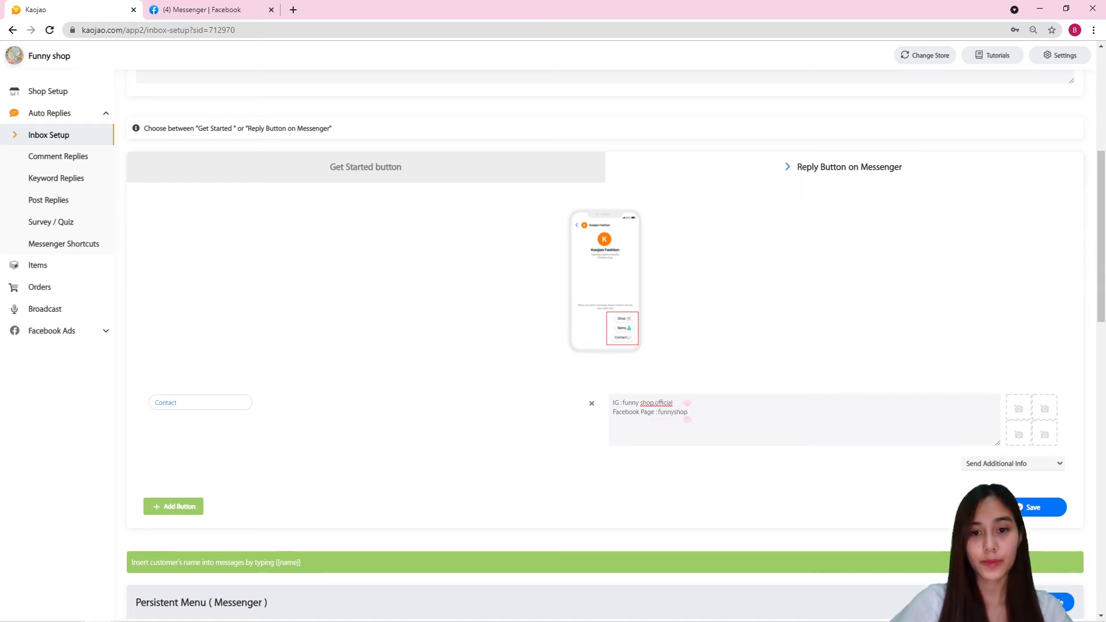
{"action": "left_click", "coordinate": [1059, 468]}
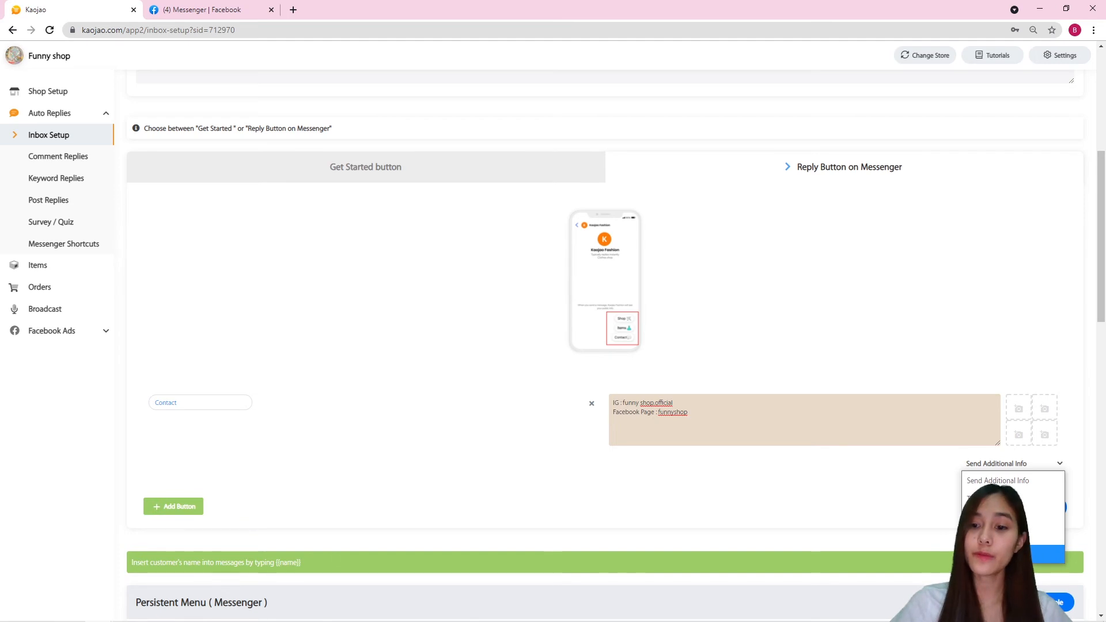
{"action": "left_click", "coordinate": [791, 521]}
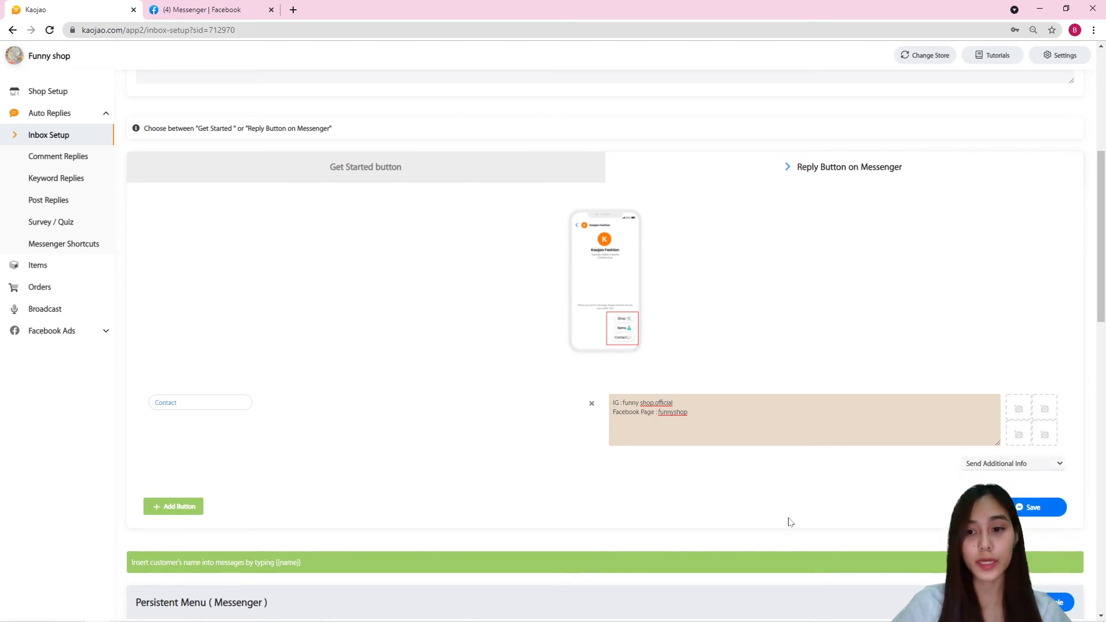
Step: Add a second reply button with the message "Item list" and the response "You can see the item list below!"
{"action": "left_click", "coordinate": [165, 516]}
{"action": "scroll", "coordinate": [457, 455], "scroll_direction": "down", "scroll_amount": 1}
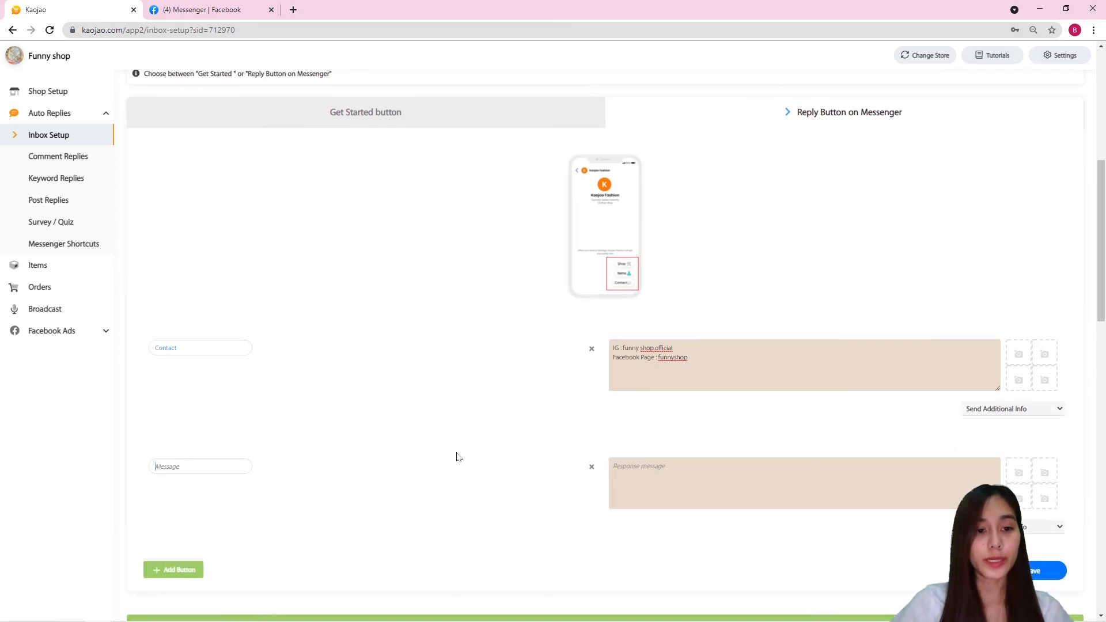
{"action": "type", "text": "Item"}
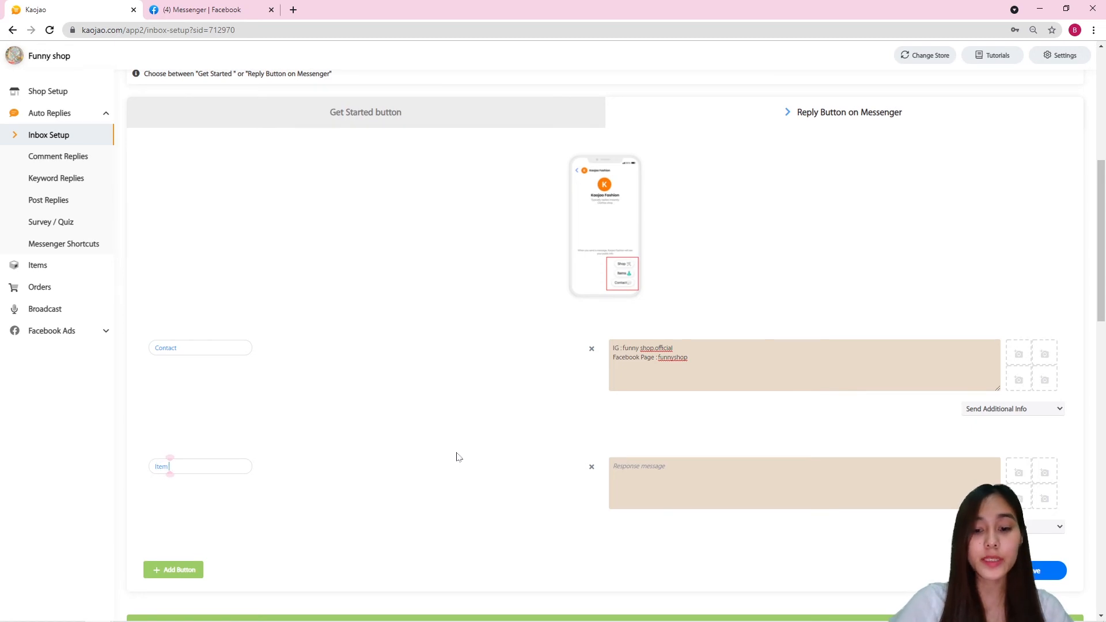
{"action": "type", "text": " list"}
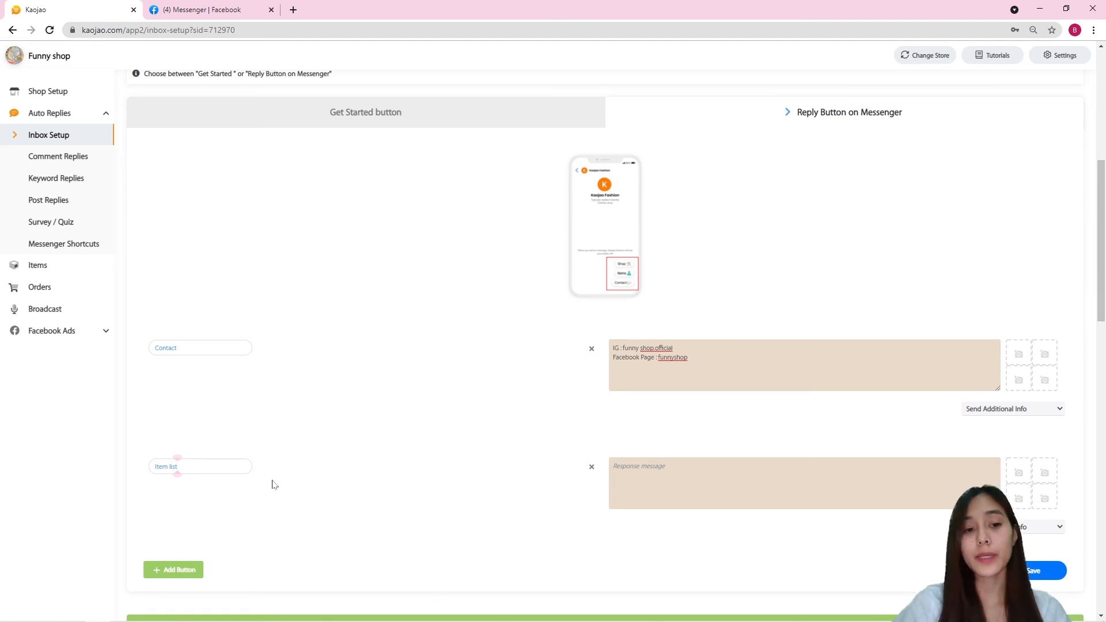
{"action": "left_click", "coordinate": [676, 483]}
{"action": "type", "text": "Yo"}
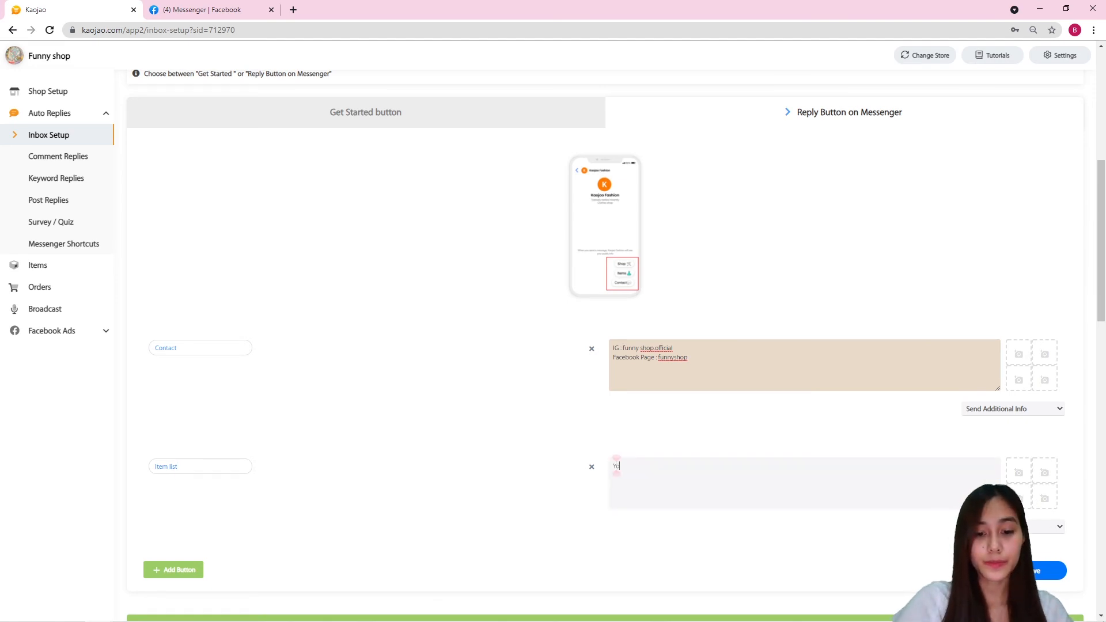
{"action": "type", "text": "u can see the"}
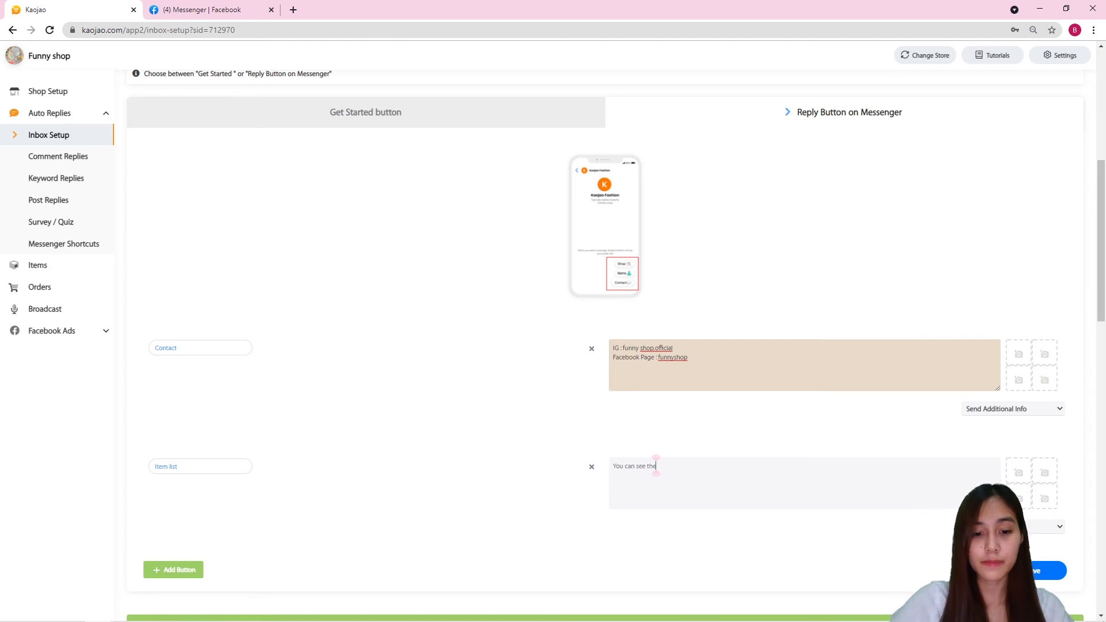
{"action": "type", "text": " item list"}
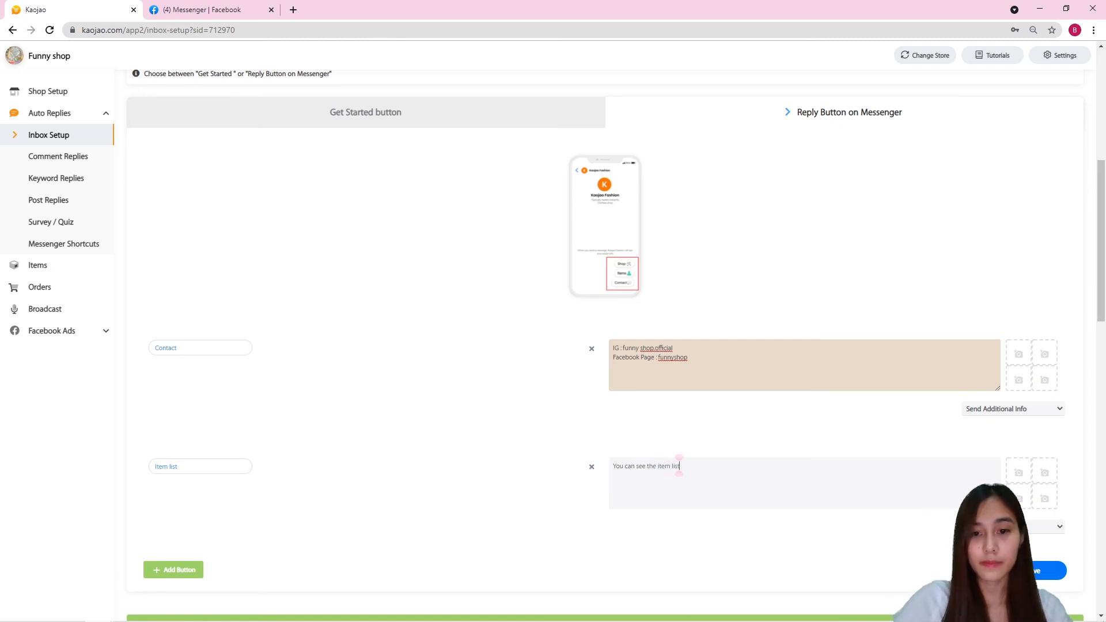
{"action": "type", "text": " below"}
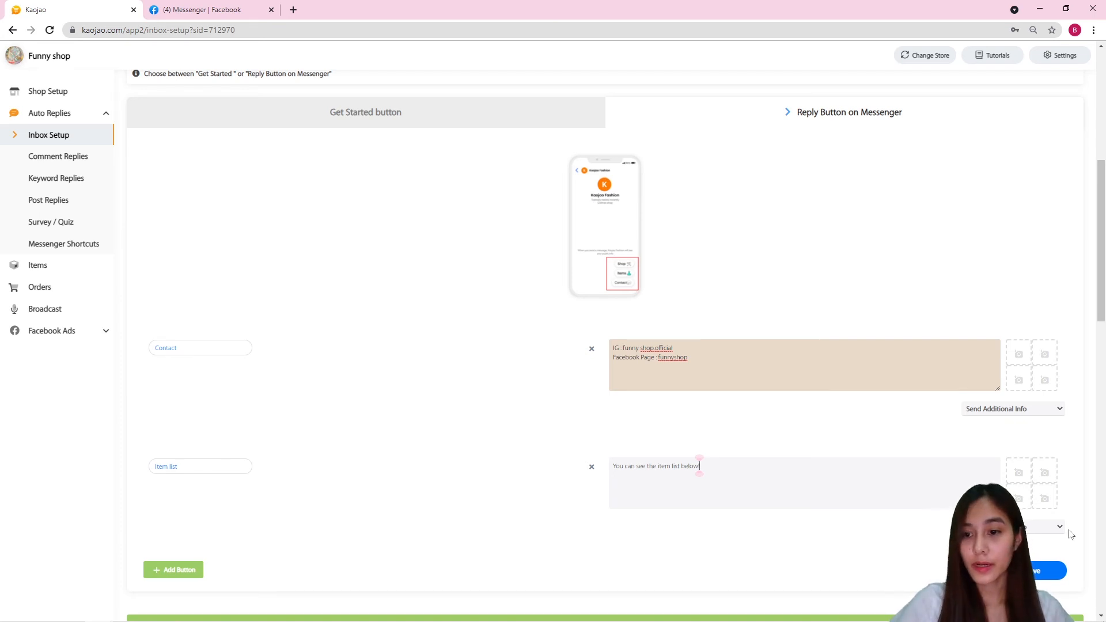
Step: Set the Item list button's additional info to Item List and save the Messenger reply buttons
{"action": "left_click", "coordinate": [1060, 527]}
{"action": "scroll", "coordinate": [1034, 456], "scroll_direction": "down", "scroll_amount": 1}
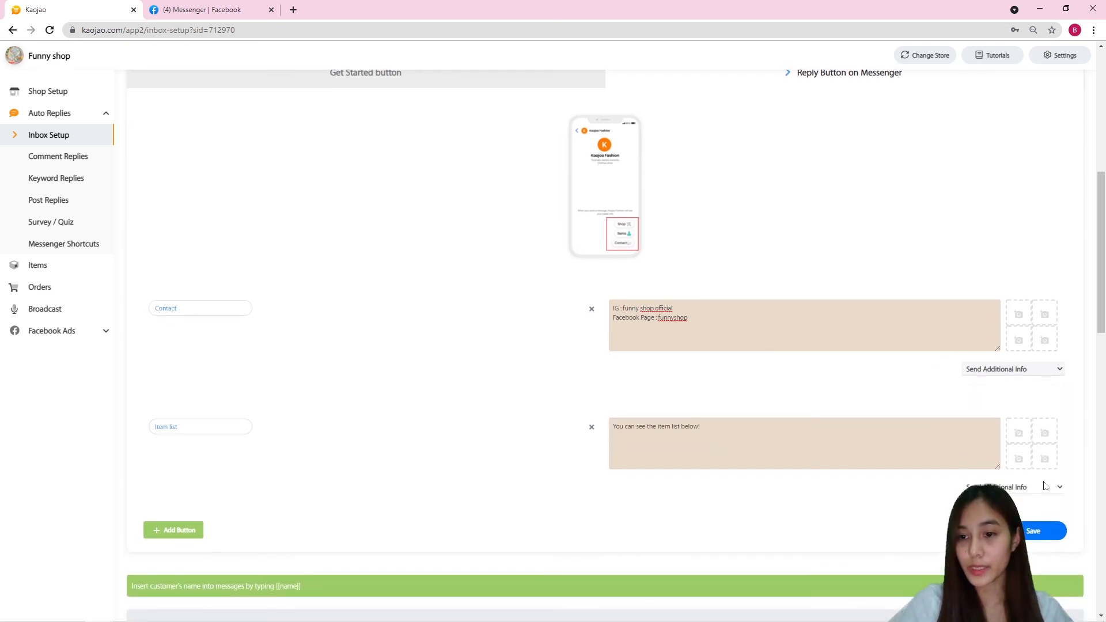
{"action": "scroll", "coordinate": [1046, 485], "scroll_direction": "down", "scroll_amount": 3}
{"action": "left_click", "coordinate": [1059, 317]}
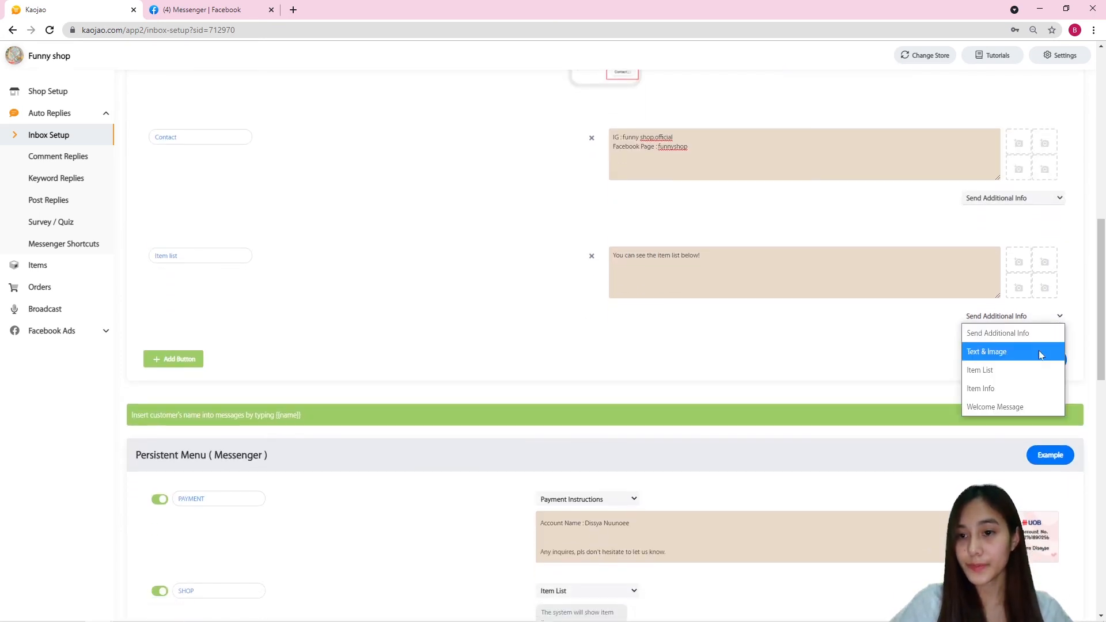
{"action": "left_click", "coordinate": [1025, 374]}
{"action": "scroll", "coordinate": [799, 313], "scroll_direction": "up", "scroll_amount": 2}
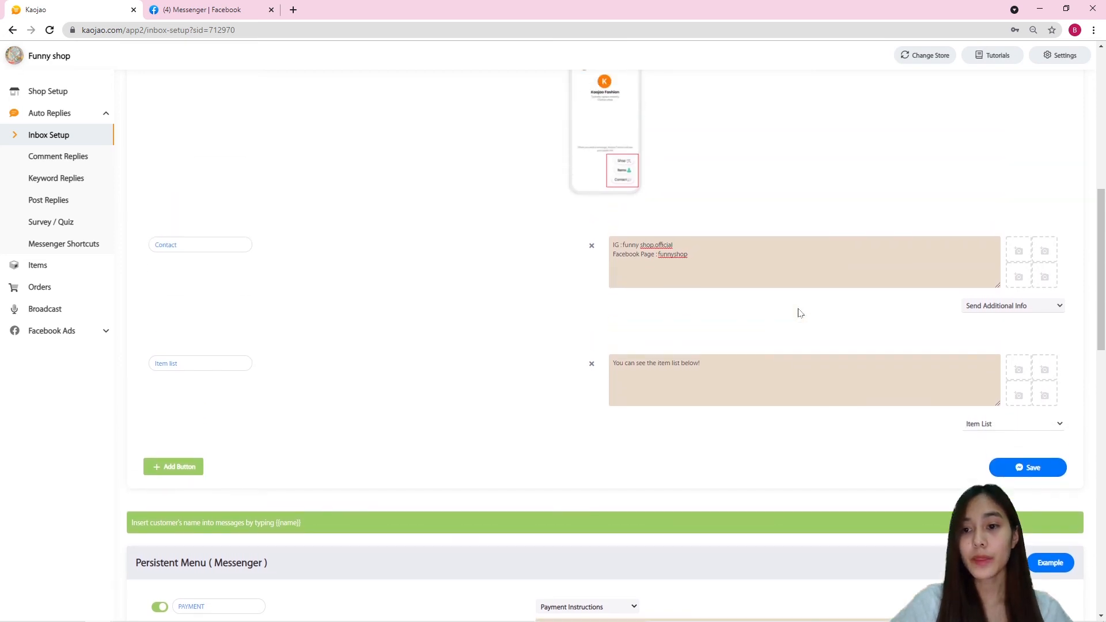
{"action": "left_click", "coordinate": [1027, 467]}
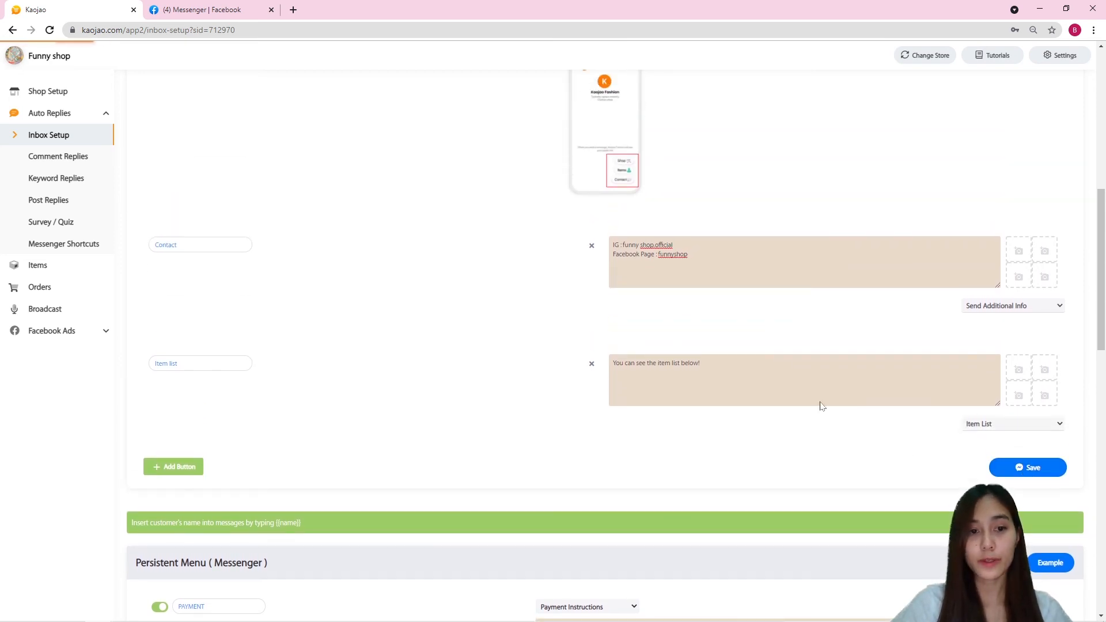
{"action": "scroll", "coordinate": [822, 407], "scroll_direction": "up", "scroll_amount": 2}
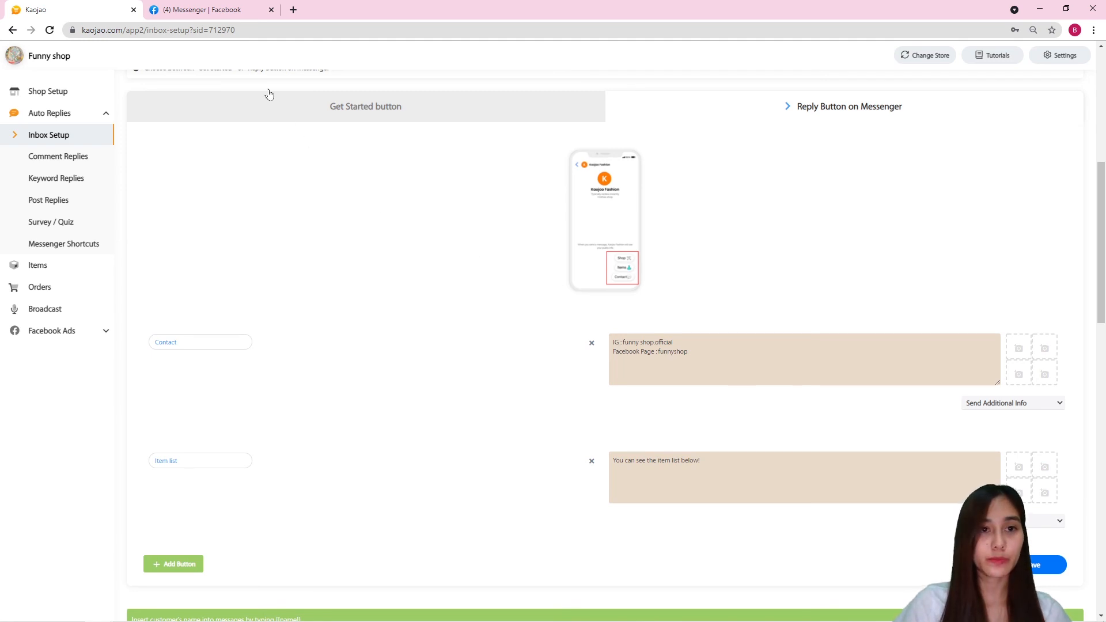
Step: Switch to Facebook Messenger, find the Funny shop conversation by searching "funny sh", and test its Contact and item list reply buttons
{"action": "left_click", "coordinate": [201, 10]}
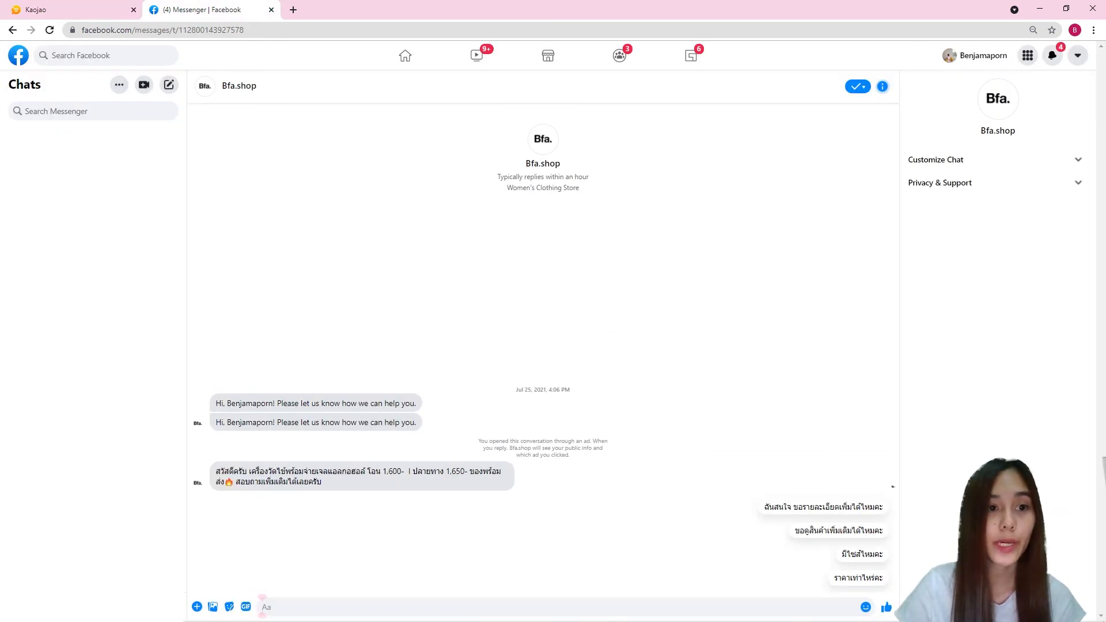
{"action": "left_click", "coordinate": [58, 111]}
{"action": "type", "text": "funny sh"}
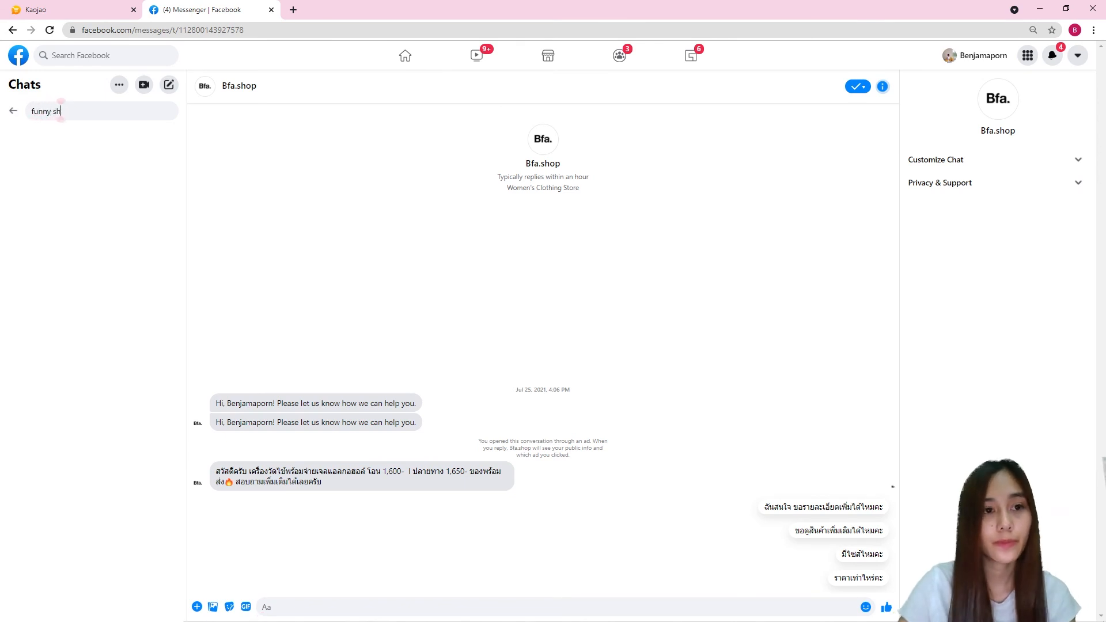
{"action": "key", "text": "Return"}
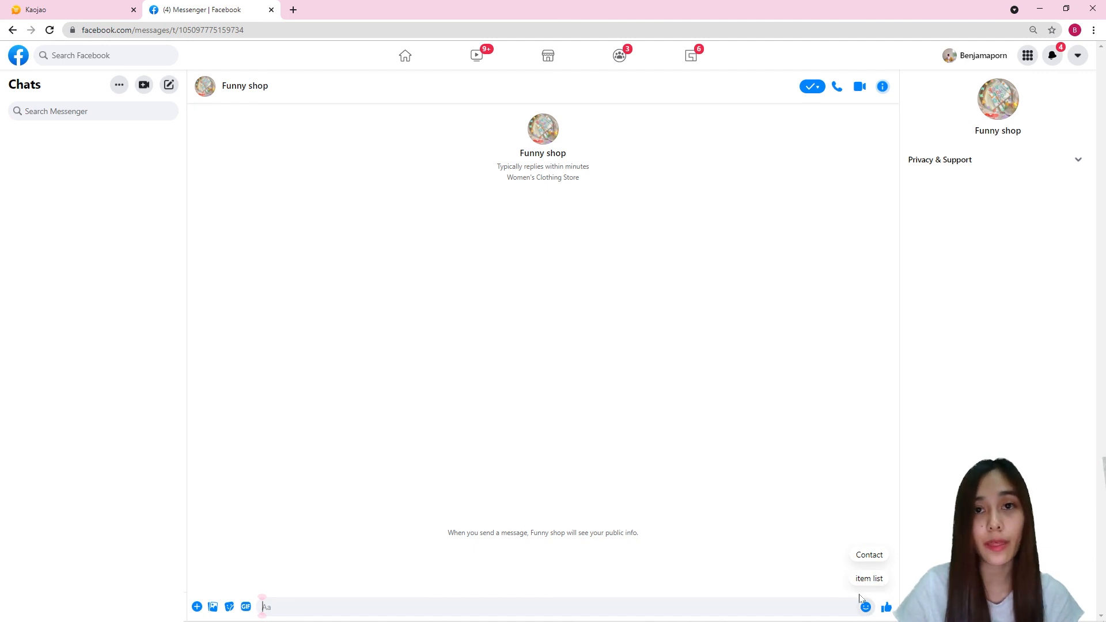
{"action": "left_click", "coordinate": [872, 557]}
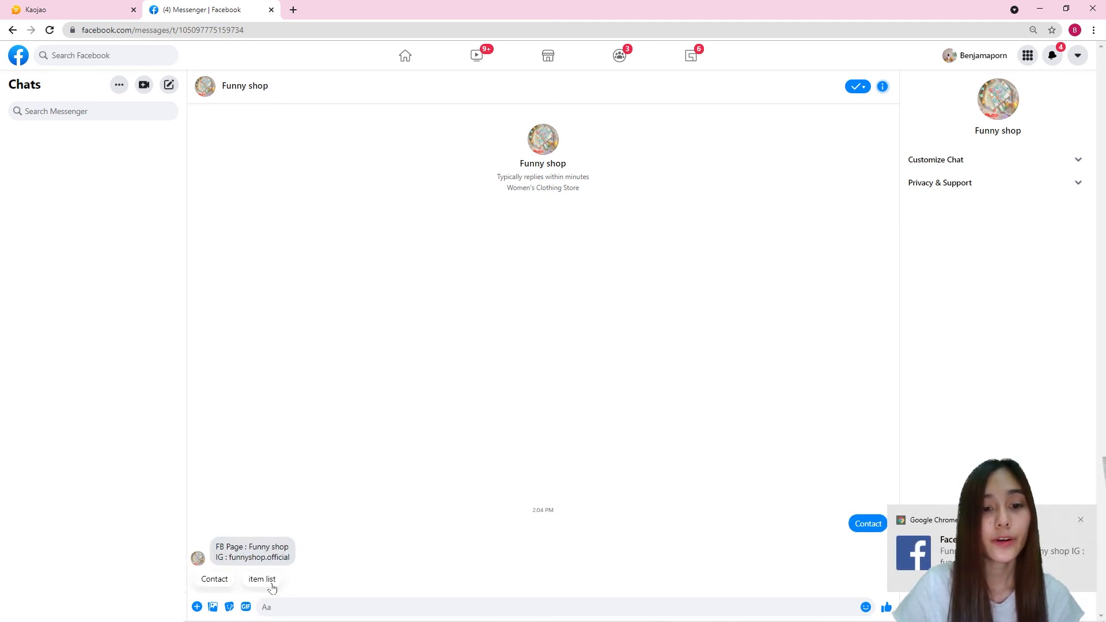
{"action": "left_click", "coordinate": [270, 584]}
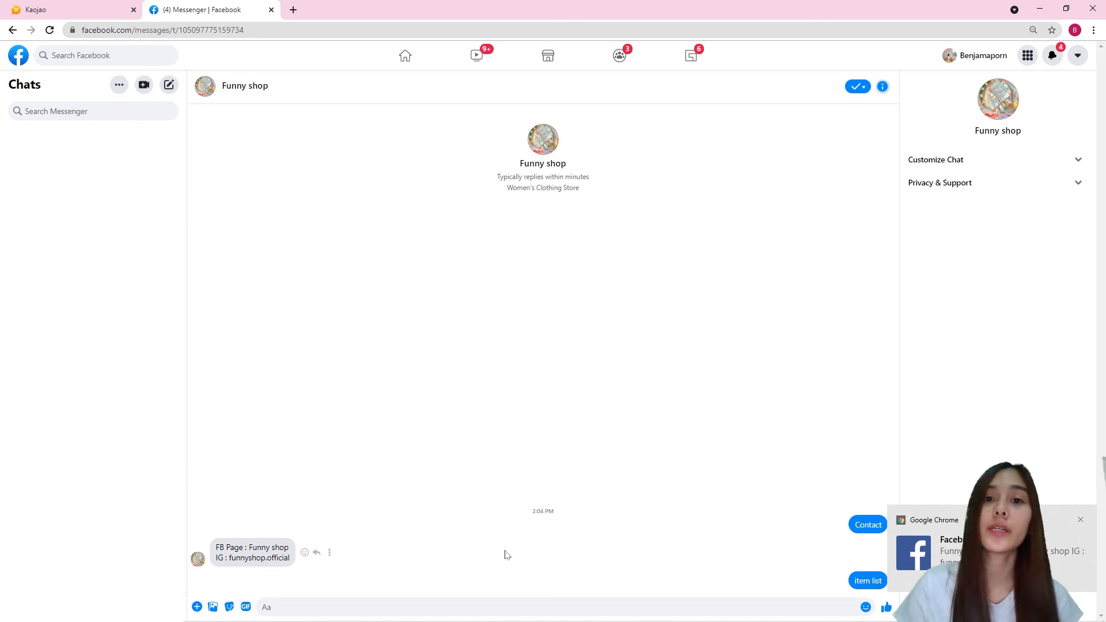